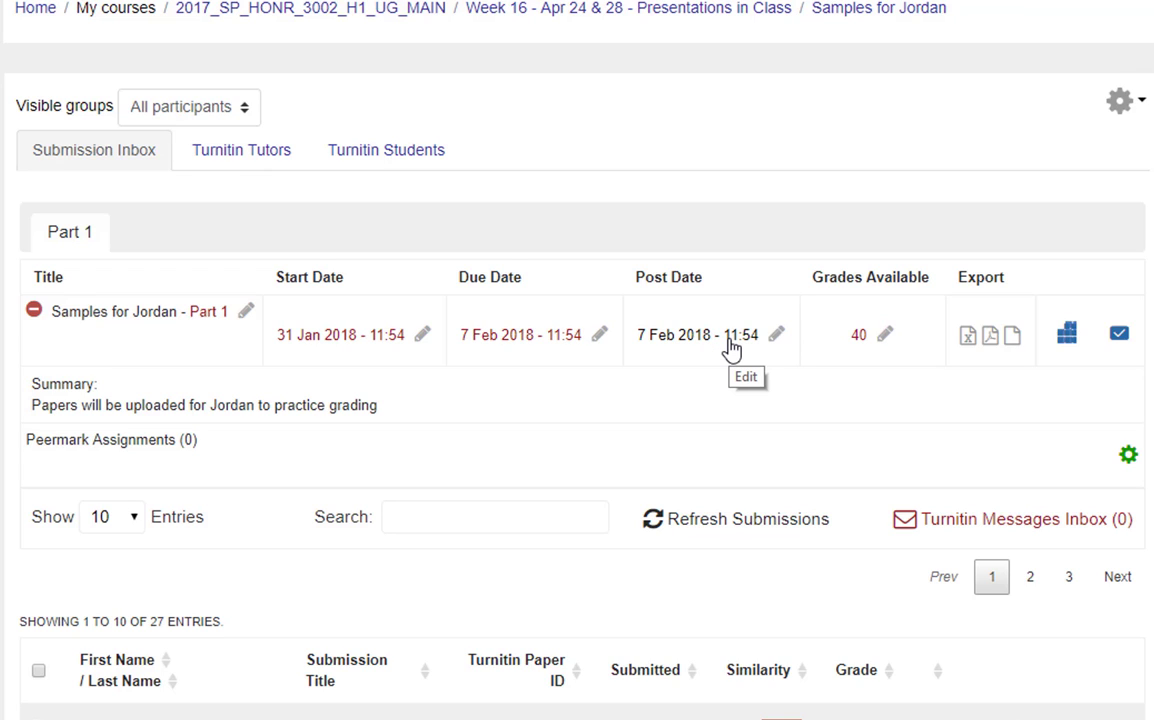
Step: Set the grades available for Part 1 of the assignment to 20
{"action": "left_click", "coordinate": [885, 340]}
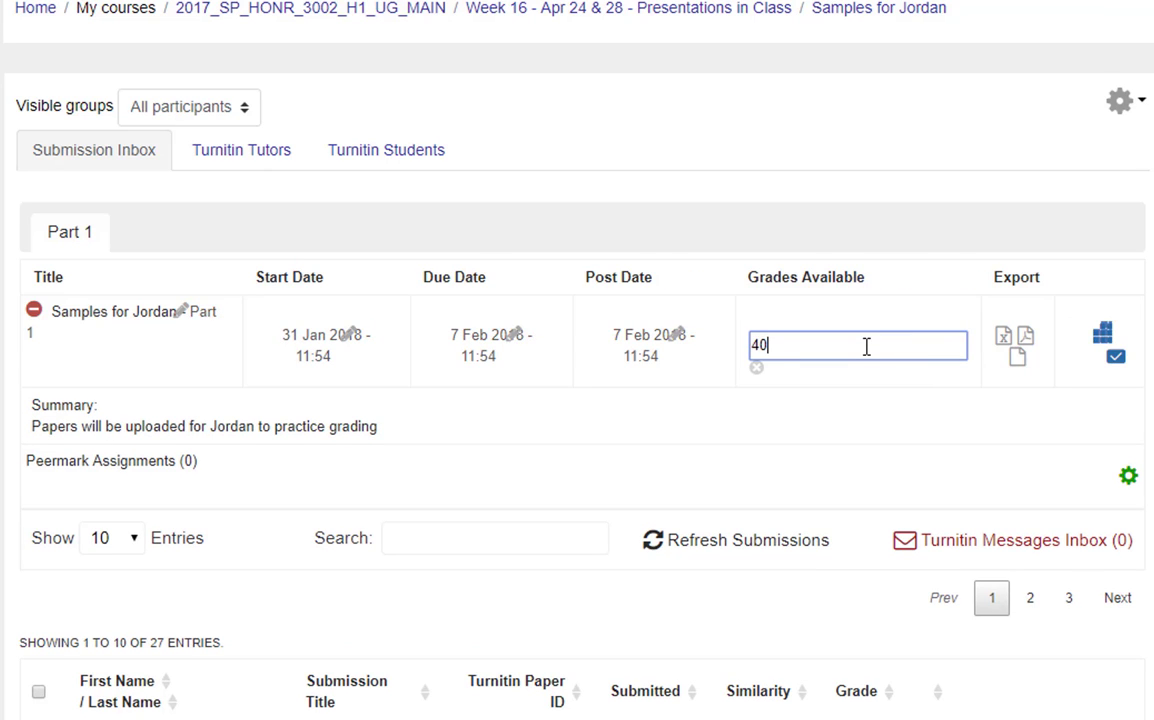
{"action": "key", "text": "BackSpace"}
{"action": "key", "text": "BackSpace"}
{"action": "type", "text": "20"}
{"action": "key", "text": "Return"}
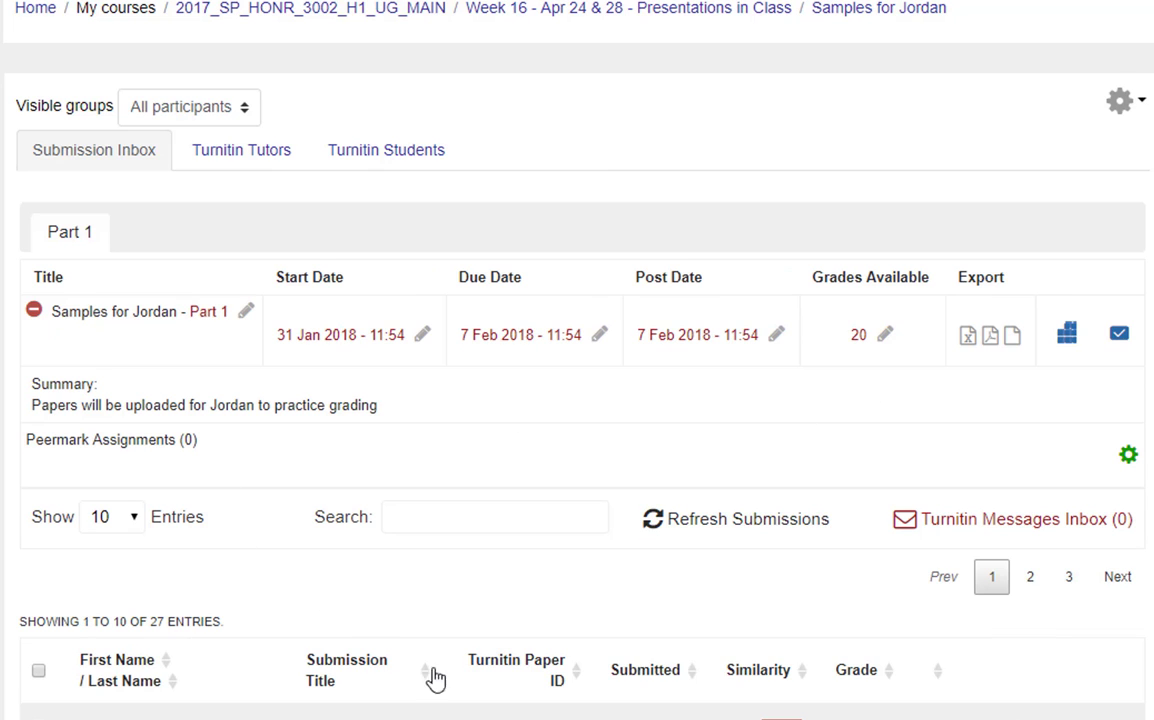
Step: Open the Honors Paper 1 submission for grading
{"action": "scroll", "coordinate": [660, 558], "scroll_direction": "down", "scroll_amount": 5}
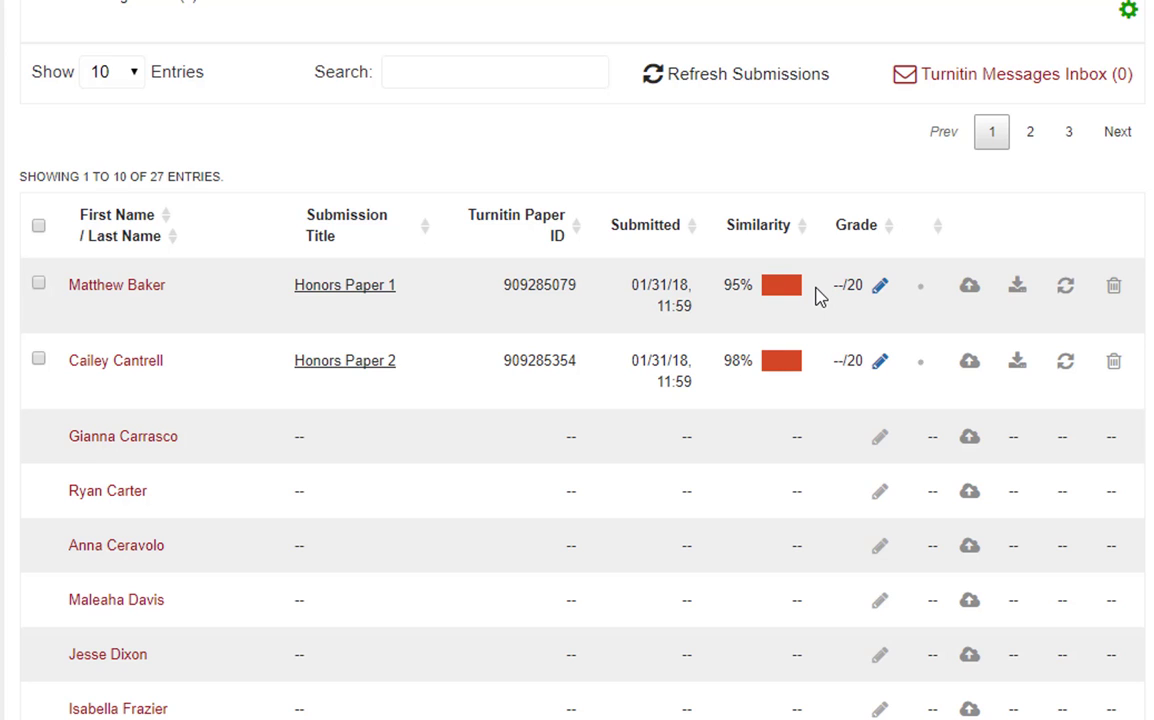
{"action": "left_click", "coordinate": [881, 290]}
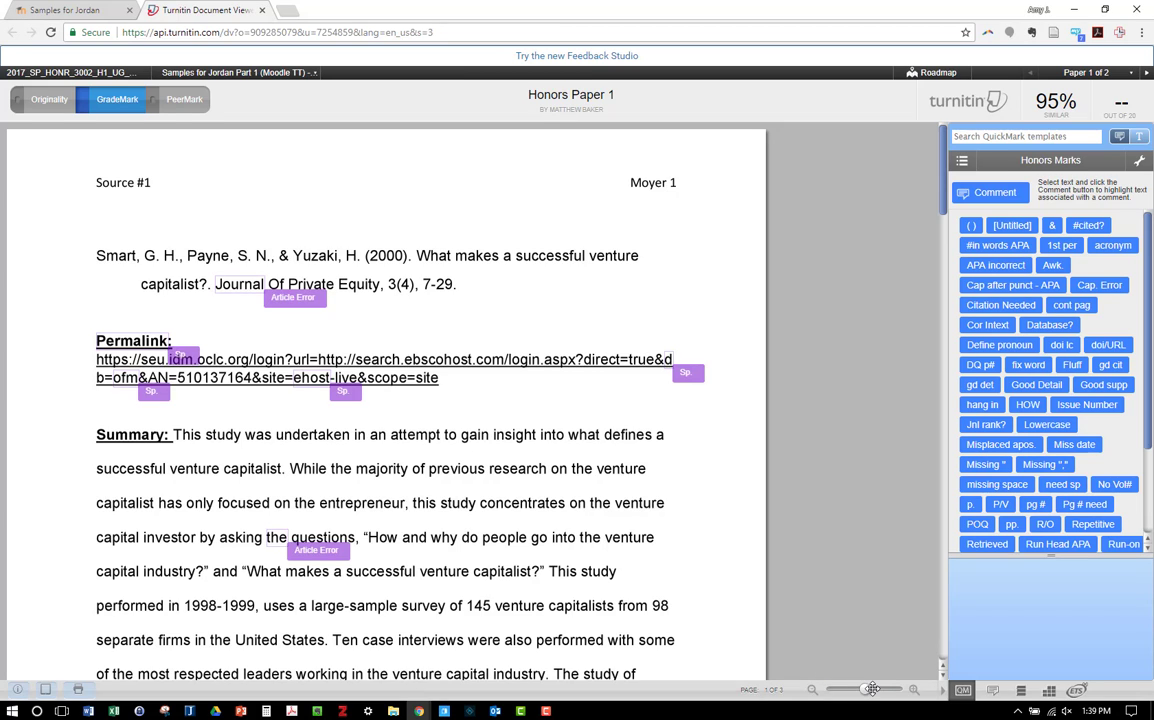
Step: Check the automatic grammar marks on the citation and permalink, and dismiss the Article Error mark on "Journal"
{"action": "left_click", "coordinate": [285, 297]}
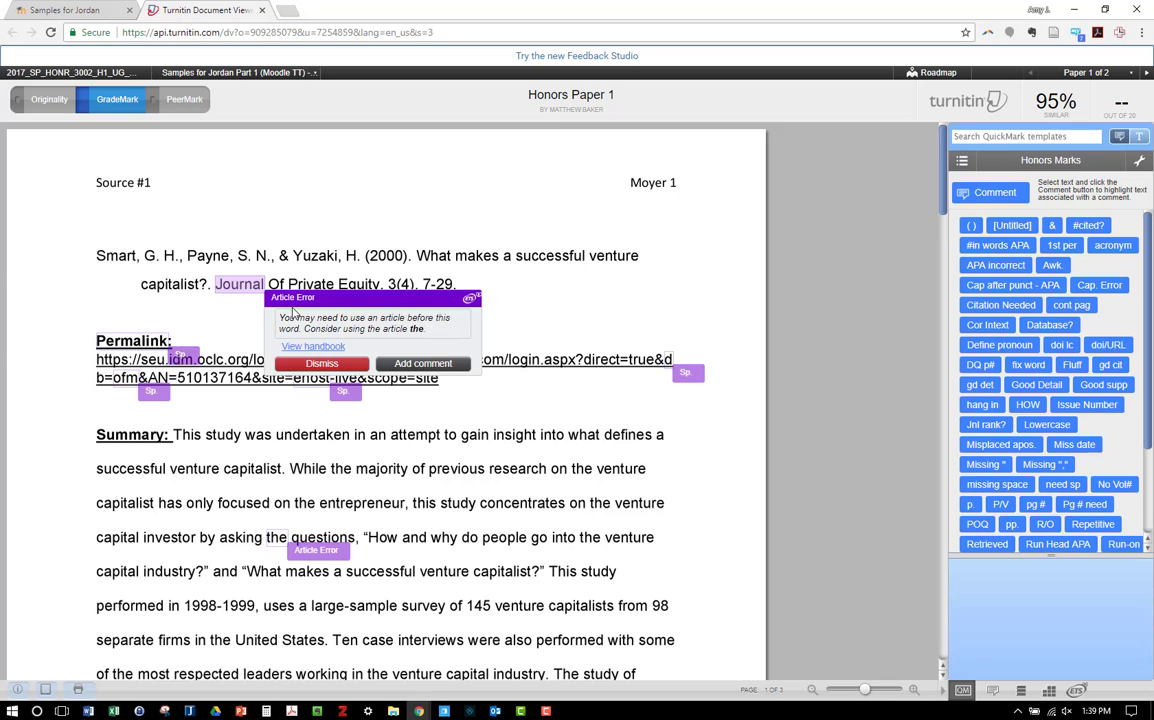
{"action": "left_click", "coordinate": [181, 356]}
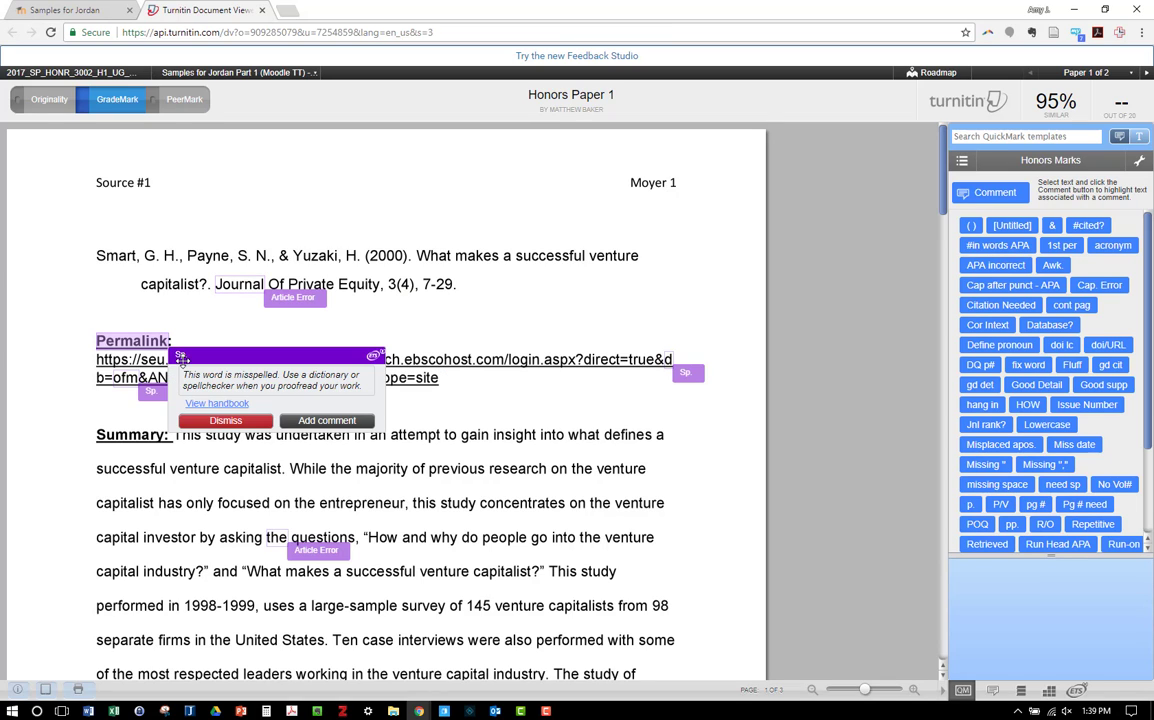
{"action": "left_click", "coordinate": [149, 391]}
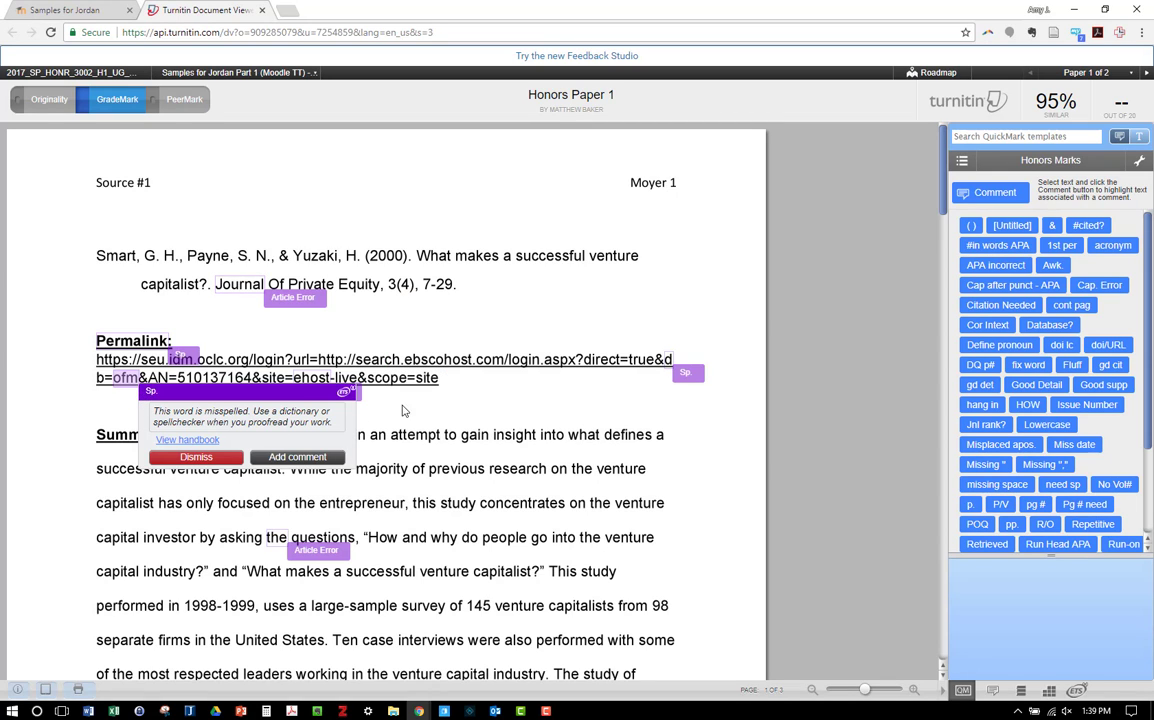
{"action": "left_click", "coordinate": [687, 373]}
{"action": "left_click", "coordinate": [565, 410]}
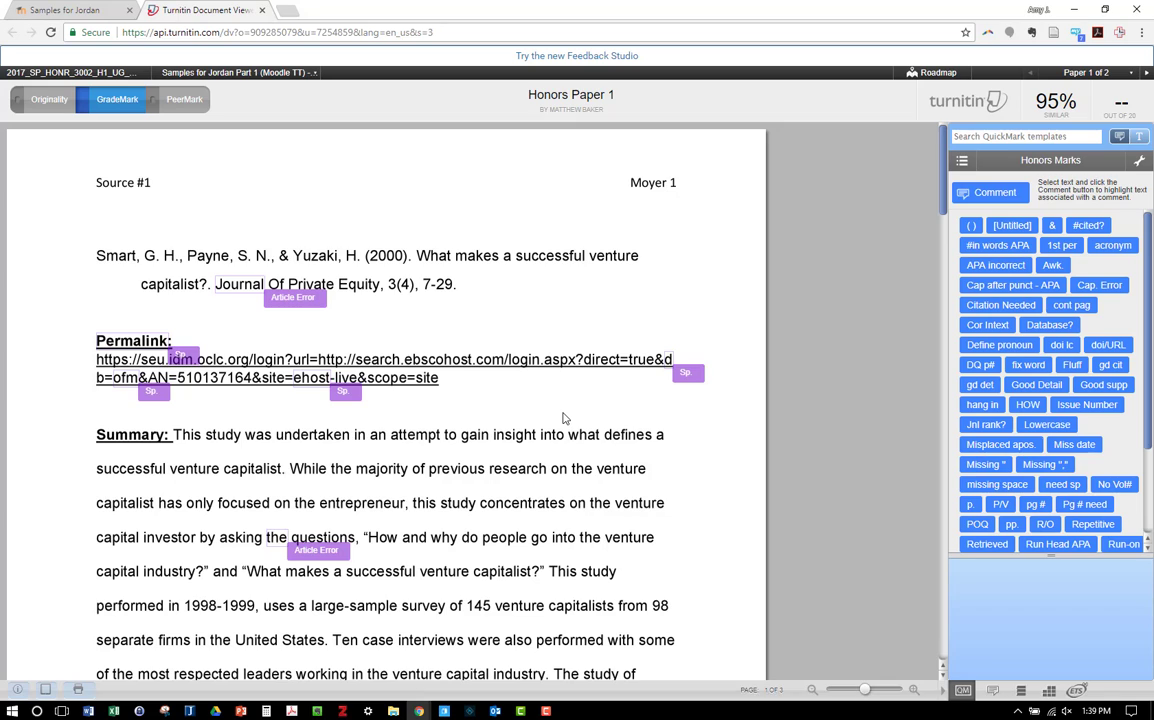
{"action": "left_click", "coordinate": [295, 297]}
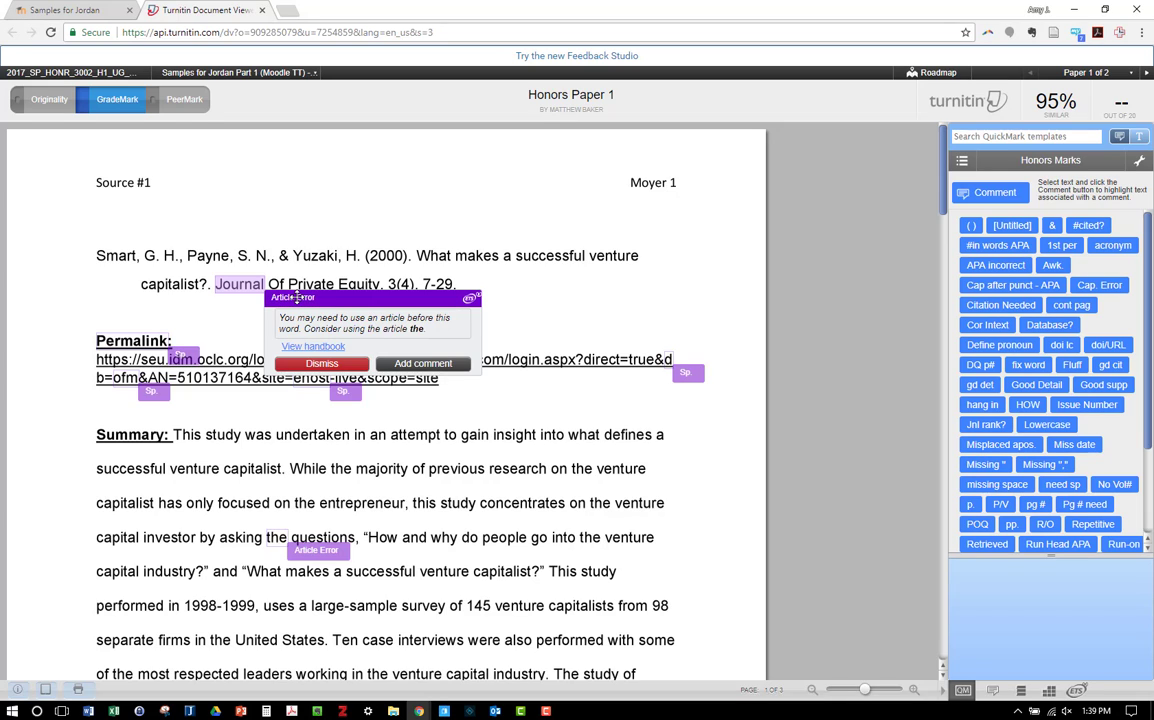
{"action": "left_click", "coordinate": [322, 364]}
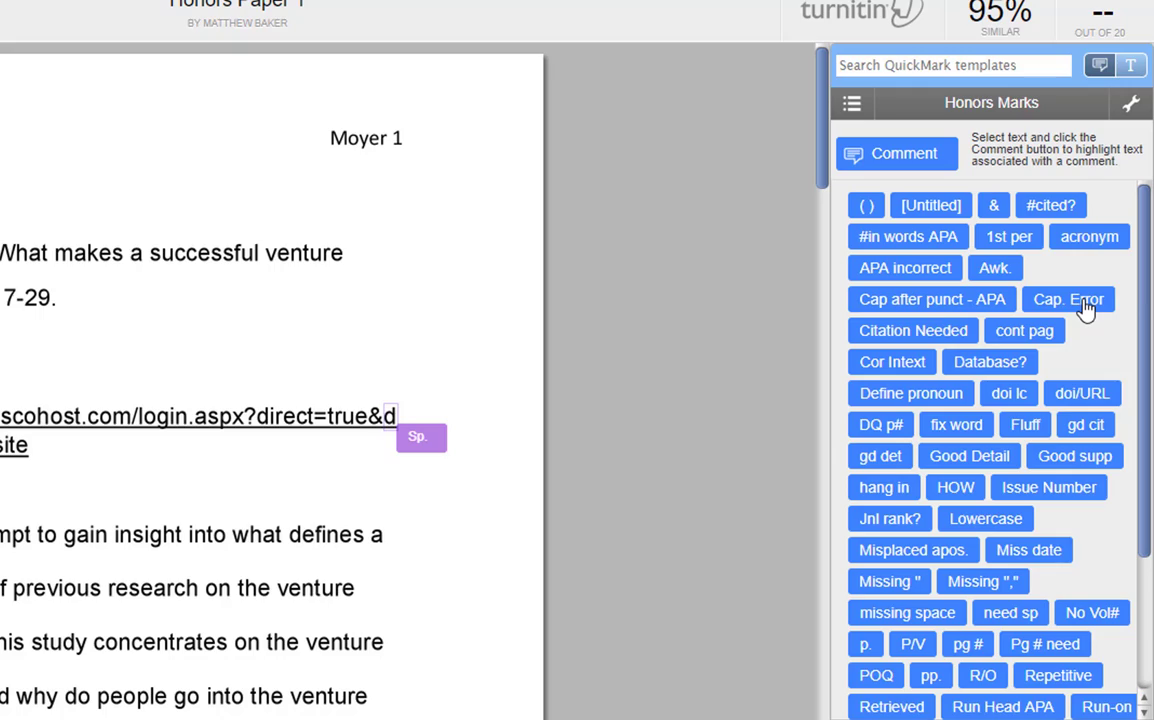
Step: Place the Cap. Error QuickMark on the journal title in the citation and associate it with the Citation criterion
{"action": "left_click_drag", "start_coordinate": [1086, 310], "coordinate": [237, 265]}
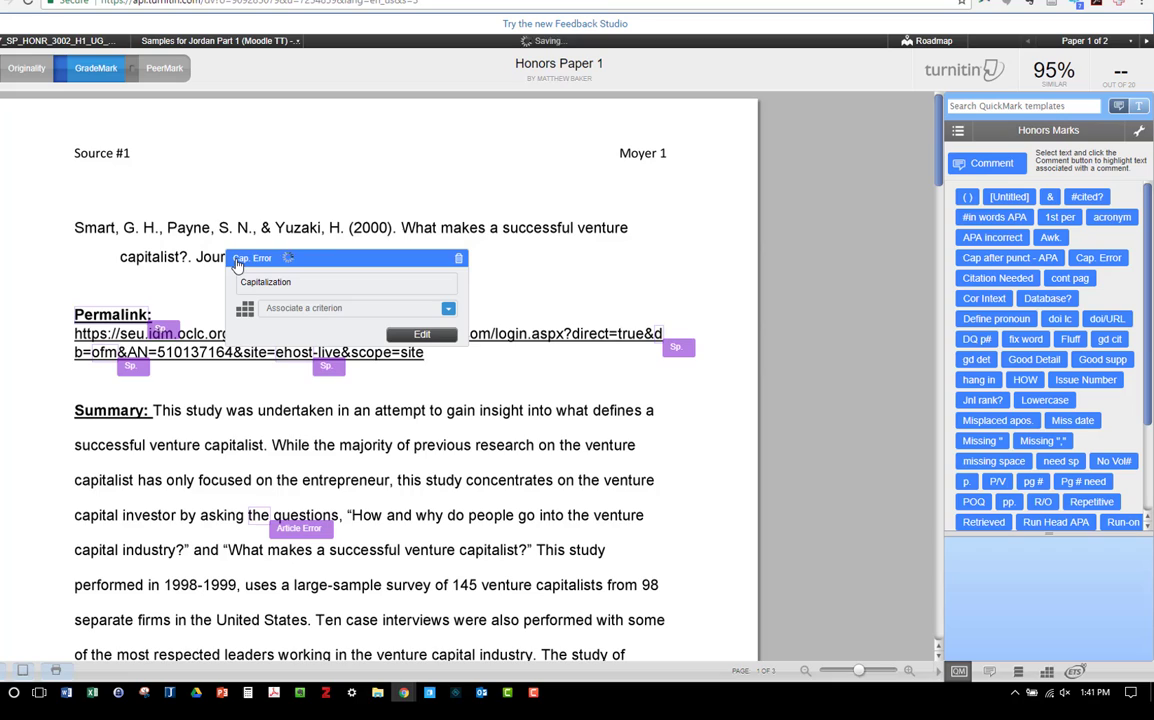
{"action": "left_click", "coordinate": [317, 310]}
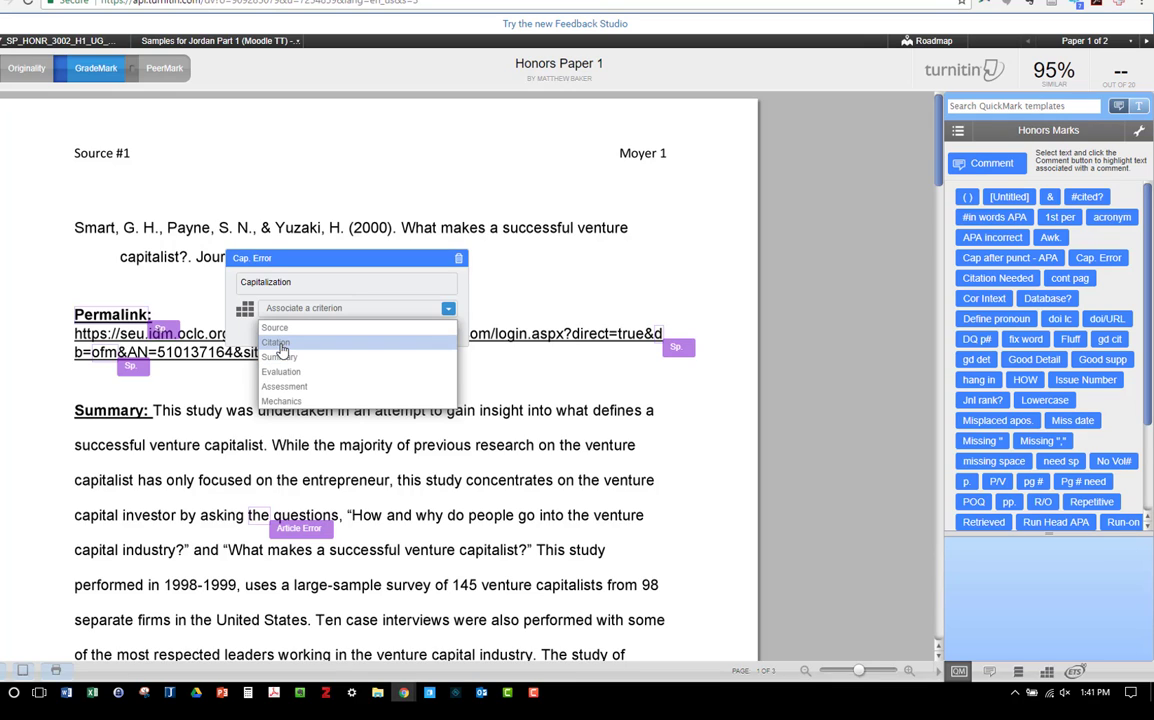
{"action": "left_click", "coordinate": [278, 343]}
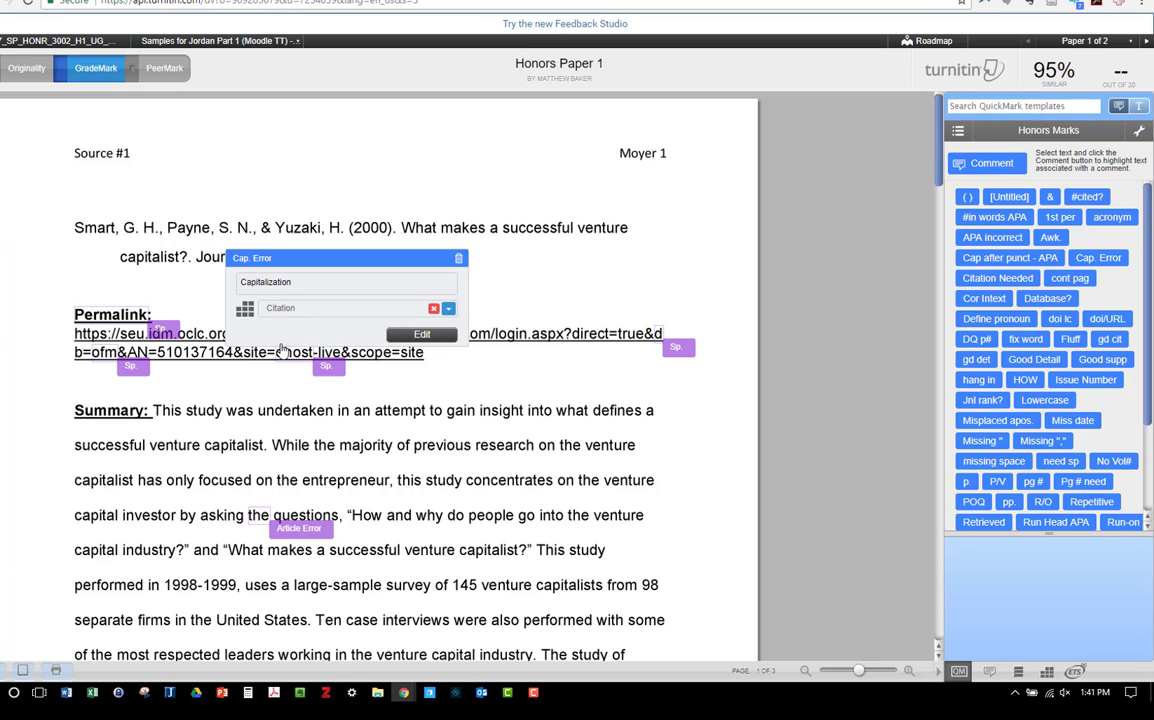
{"action": "left_click", "coordinate": [473, 262]}
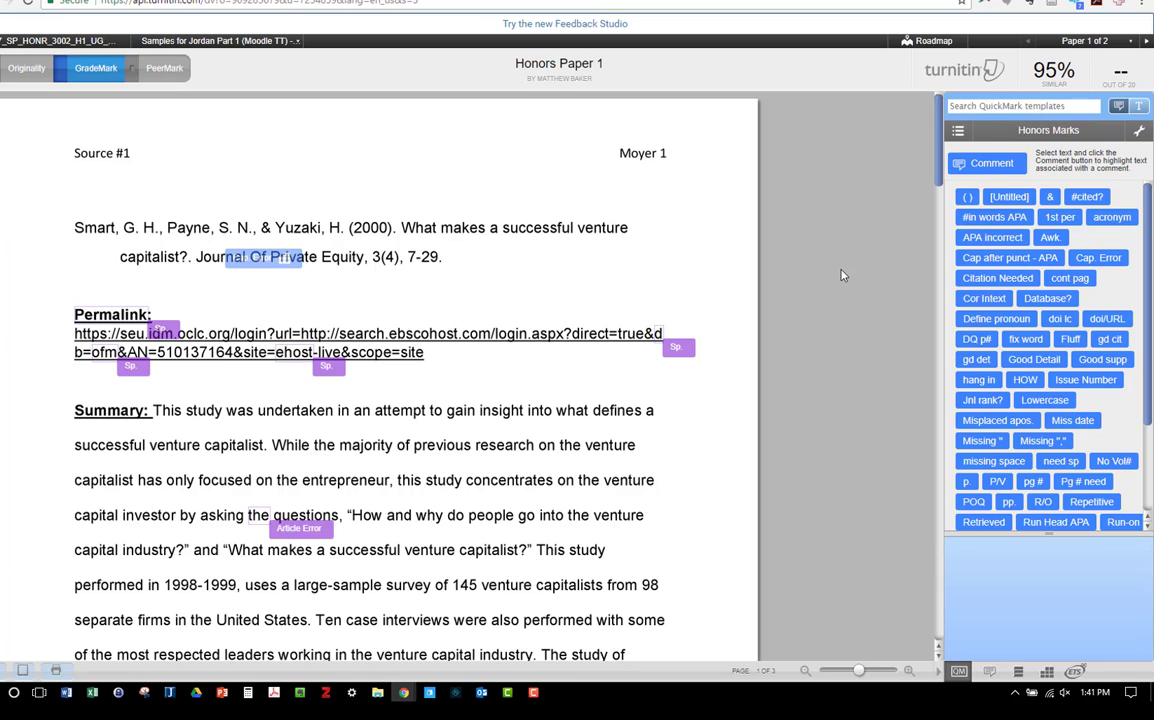
Step: Place the Title Italics QuickMark on the end of the journal title and associate it with the Citation criterion
{"action": "scroll", "coordinate": [1067, 445], "scroll_direction": "down", "scroll_amount": 3}
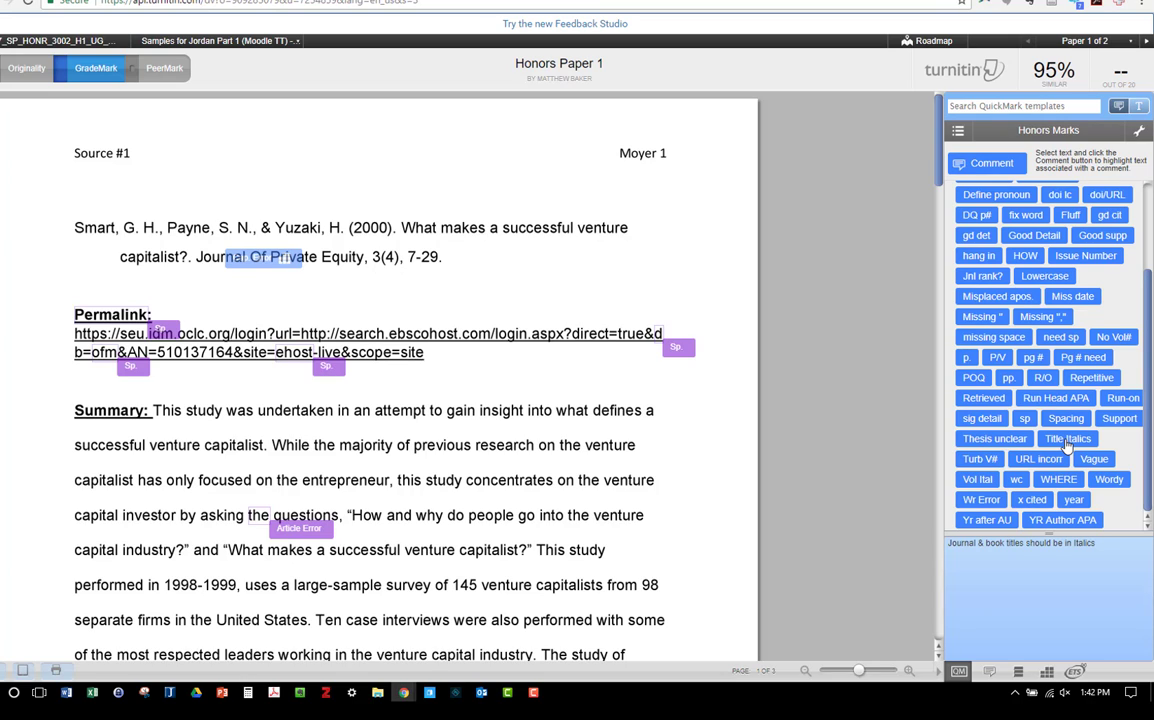
{"action": "left_click_drag", "start_coordinate": [1067, 446], "coordinate": [321, 263]}
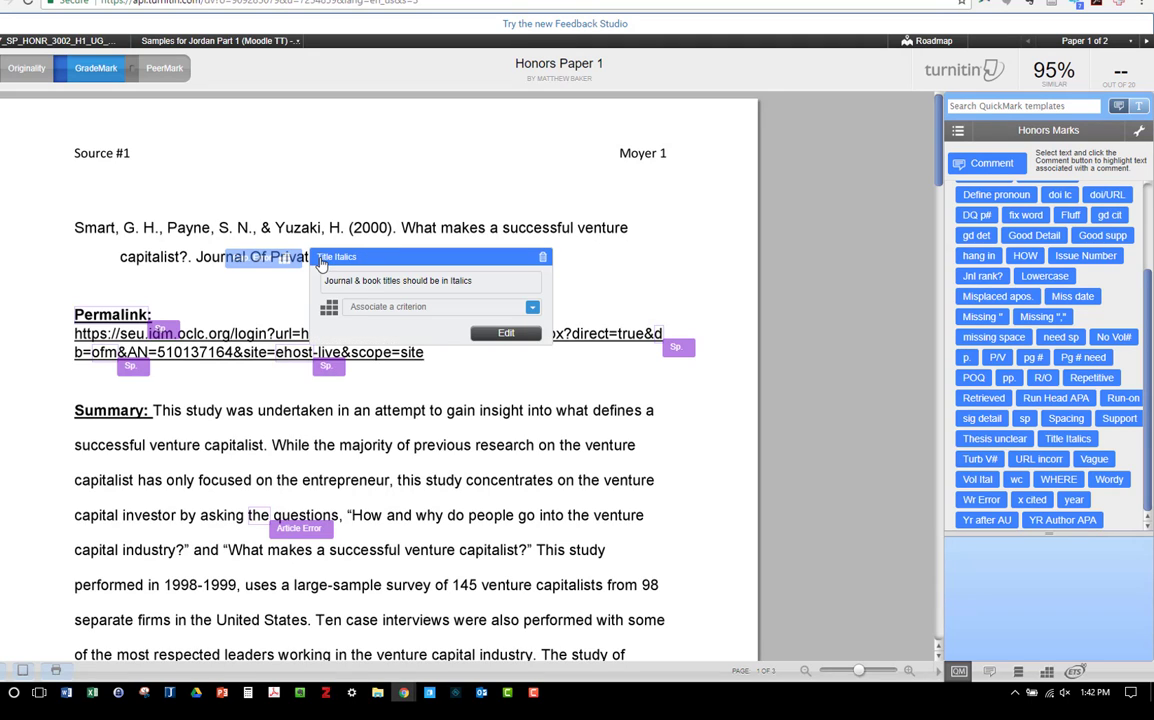
{"action": "left_click", "coordinate": [366, 313]}
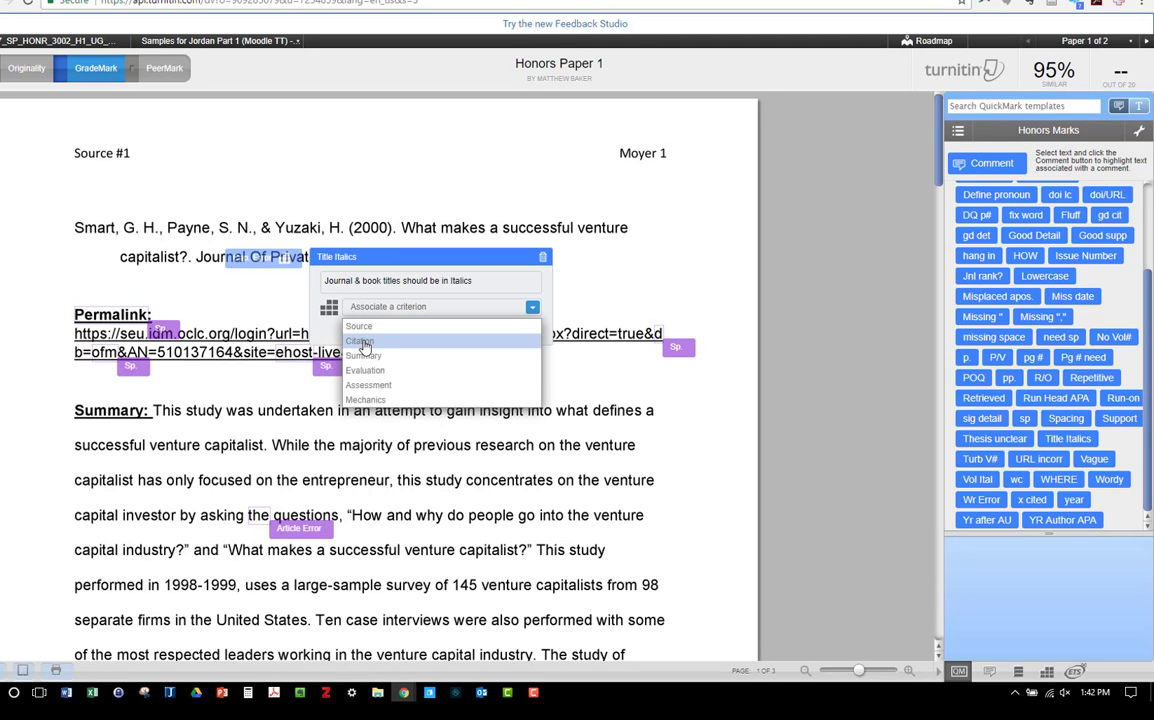
{"action": "left_click", "coordinate": [361, 342]}
{"action": "left_click", "coordinate": [696, 260]}
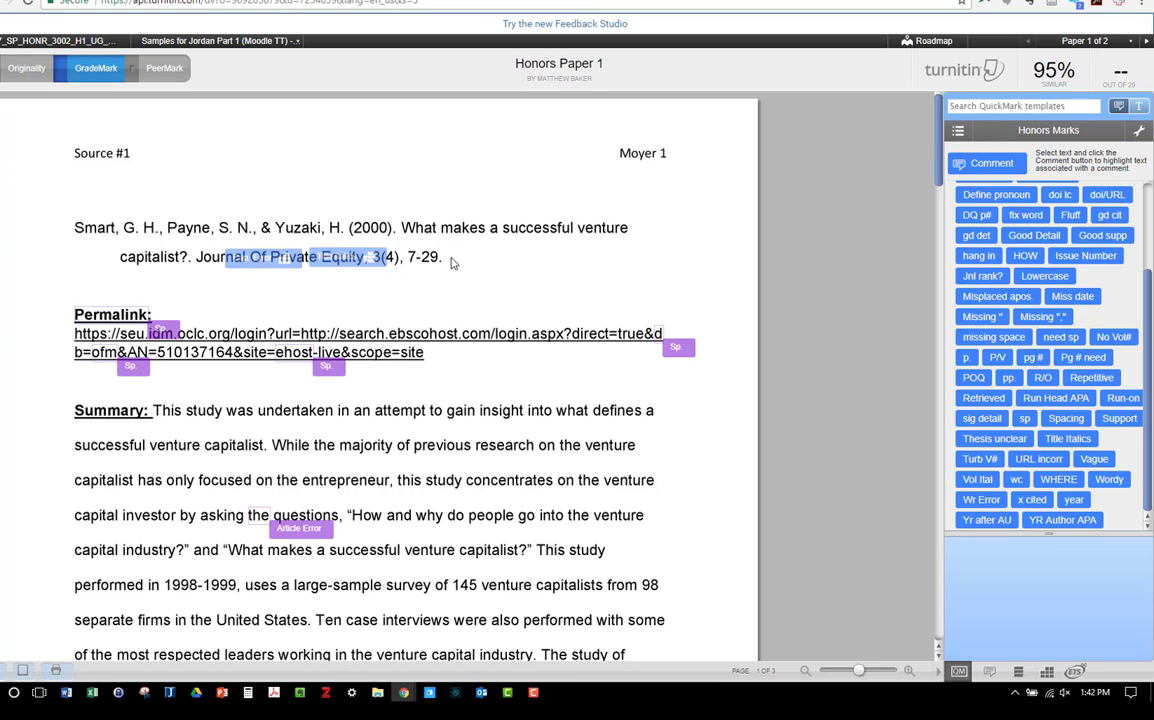
Step: Place the doi/URL QuickMark after the citation's page range and associate it with the Citation criterion
{"action": "mouse_move", "coordinate": [1106, 425]}
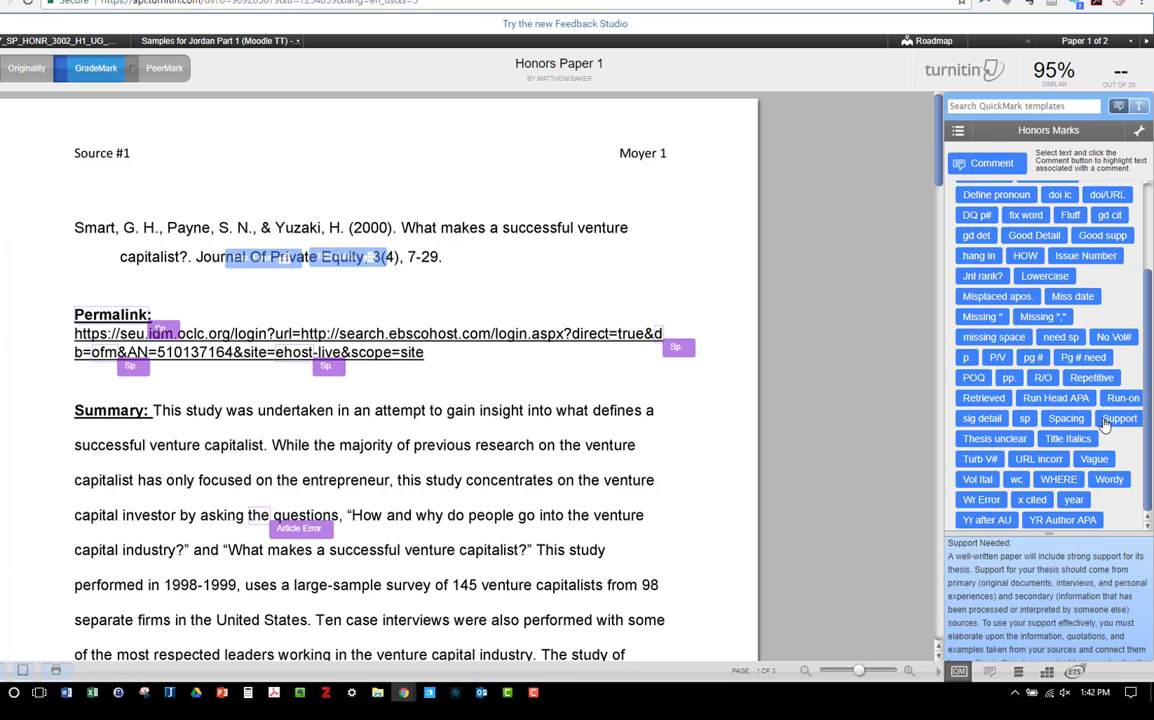
{"action": "mouse_move", "coordinate": [1113, 200]}
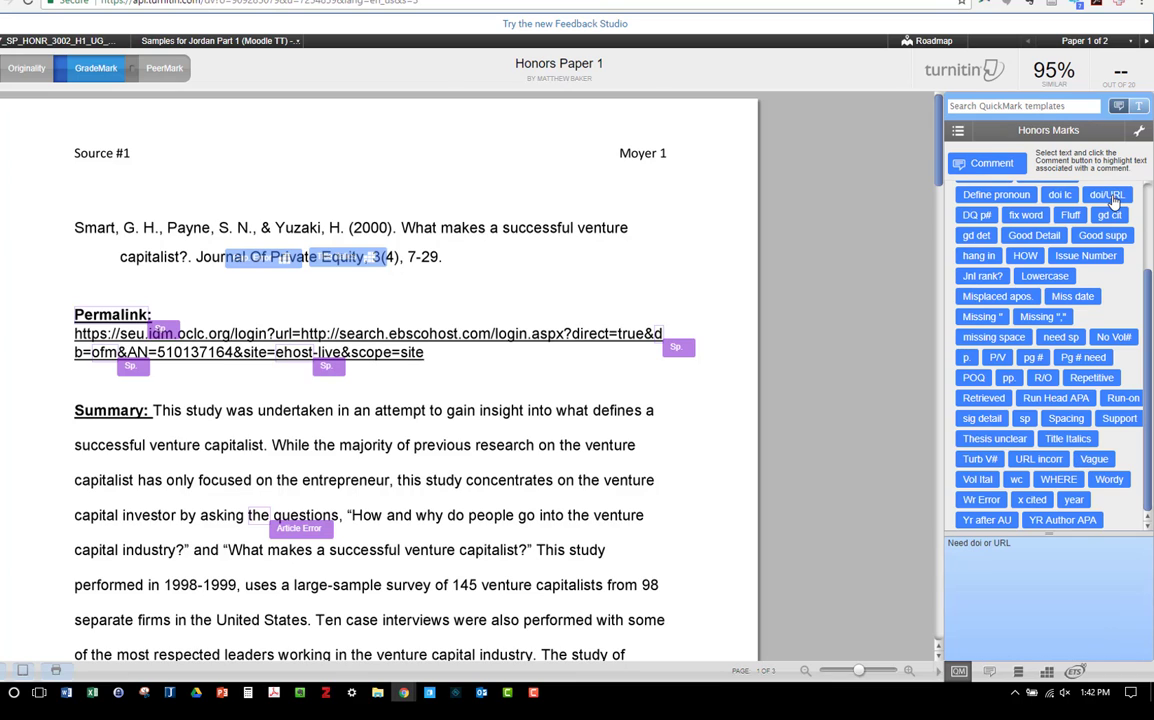
{"action": "left_click_drag", "start_coordinate": [1113, 200], "coordinate": [470, 262]}
{"action": "left_click", "coordinate": [493, 312]}
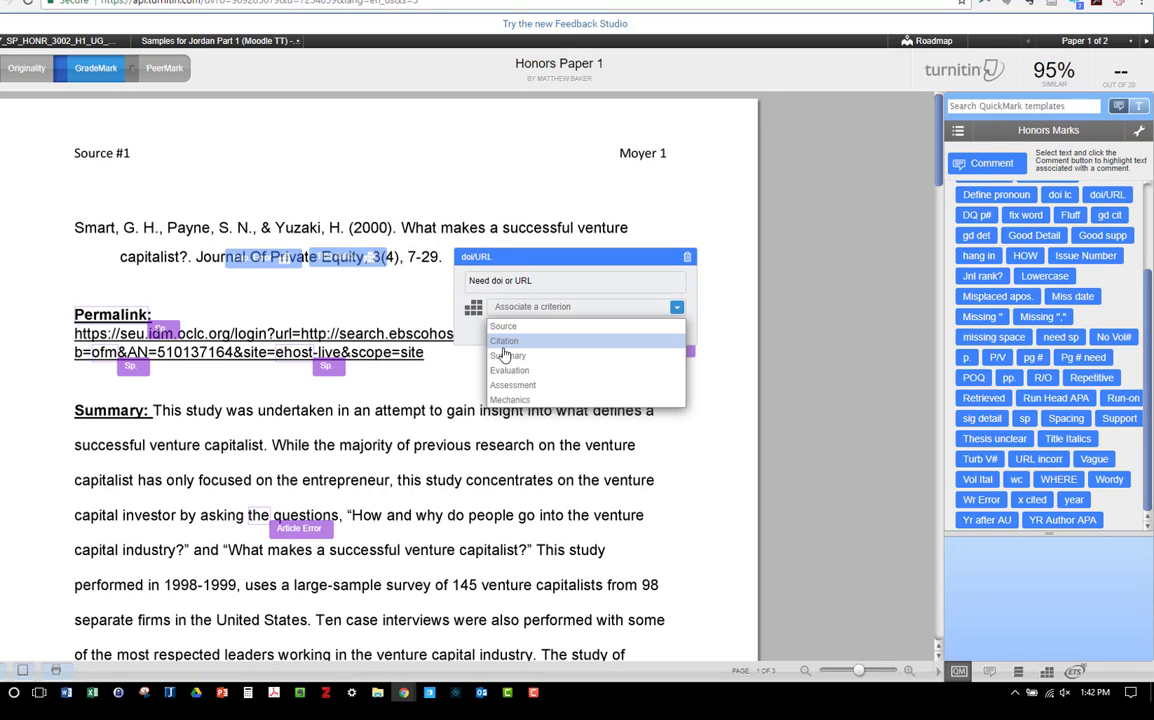
{"action": "left_click", "coordinate": [505, 341]}
{"action": "left_click", "coordinate": [375, 292]}
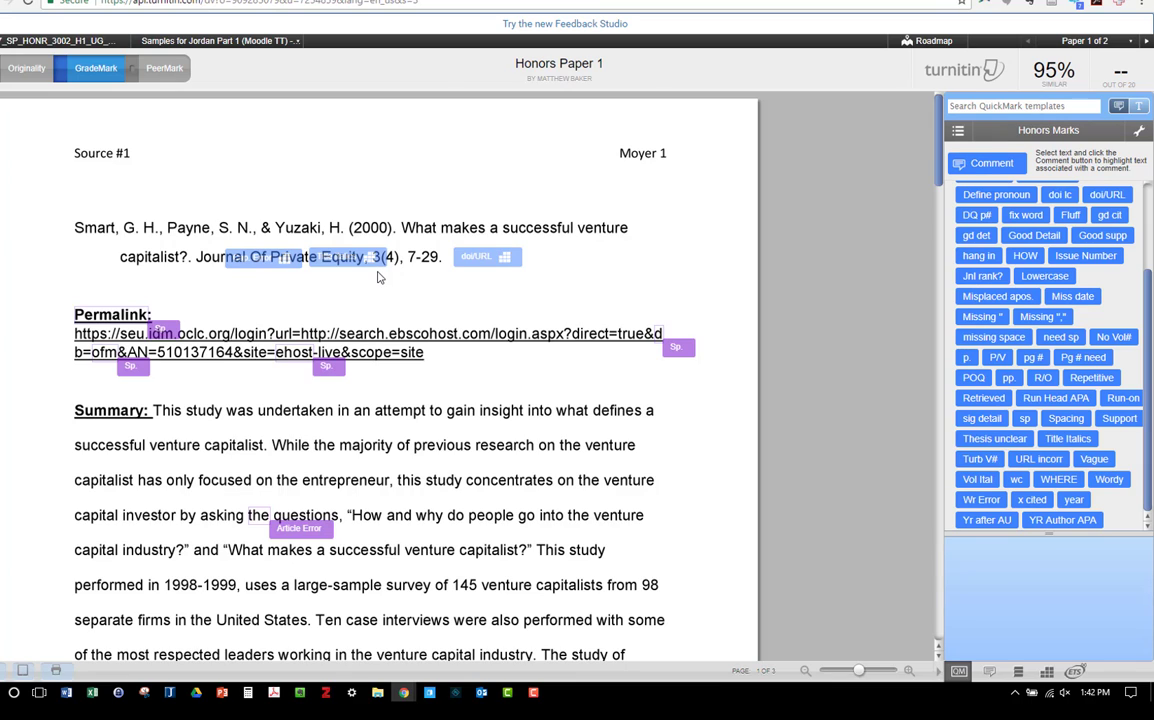
Step: Shift the Cap. Error mark to the start of the journal title and move the Title Italics mark beside it, clear of the volume number
{"action": "mouse_move", "coordinate": [238, 268]}
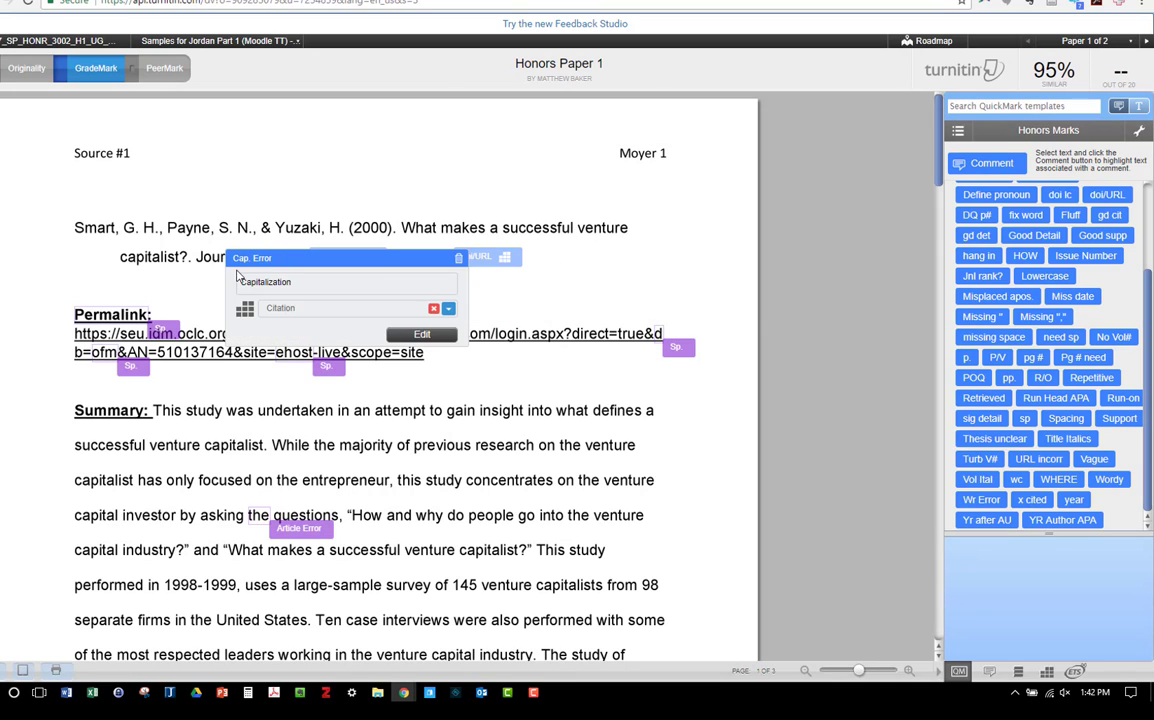
{"action": "left_click_drag", "start_coordinate": [248, 260], "coordinate": [216, 257]}
{"action": "mouse_move", "coordinate": [473, 259]}
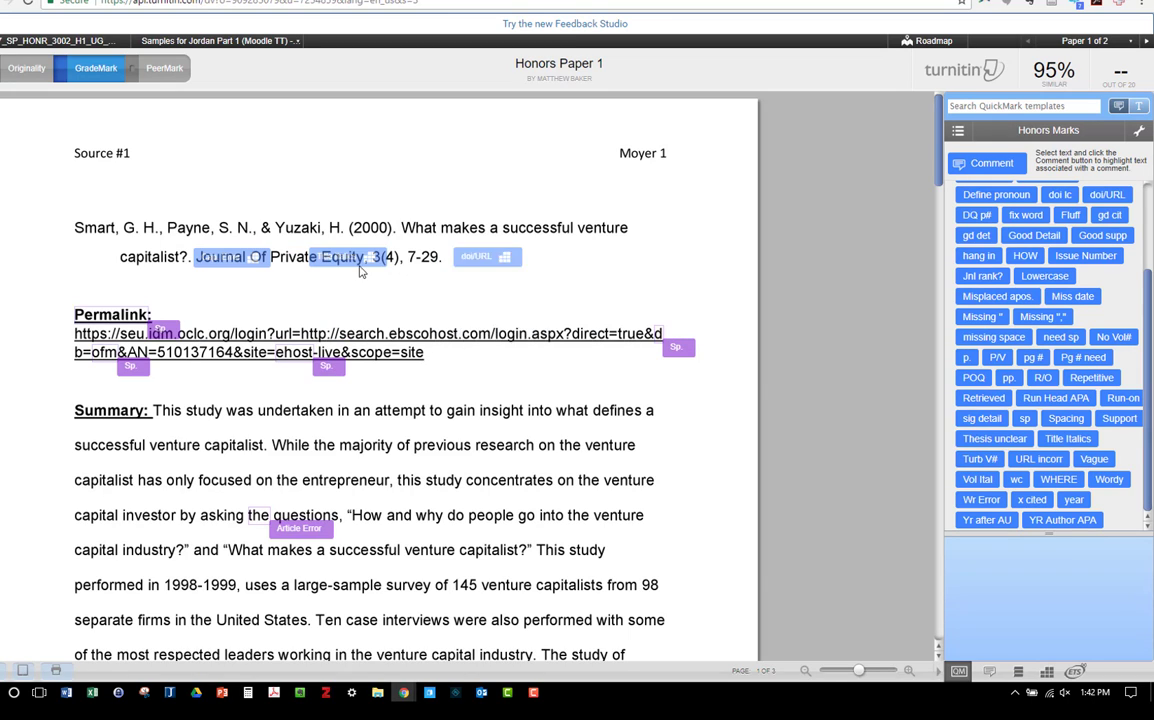
{"action": "mouse_move", "coordinate": [352, 259]}
{"action": "left_click_drag", "start_coordinate": [351, 258], "coordinate": [304, 257]}
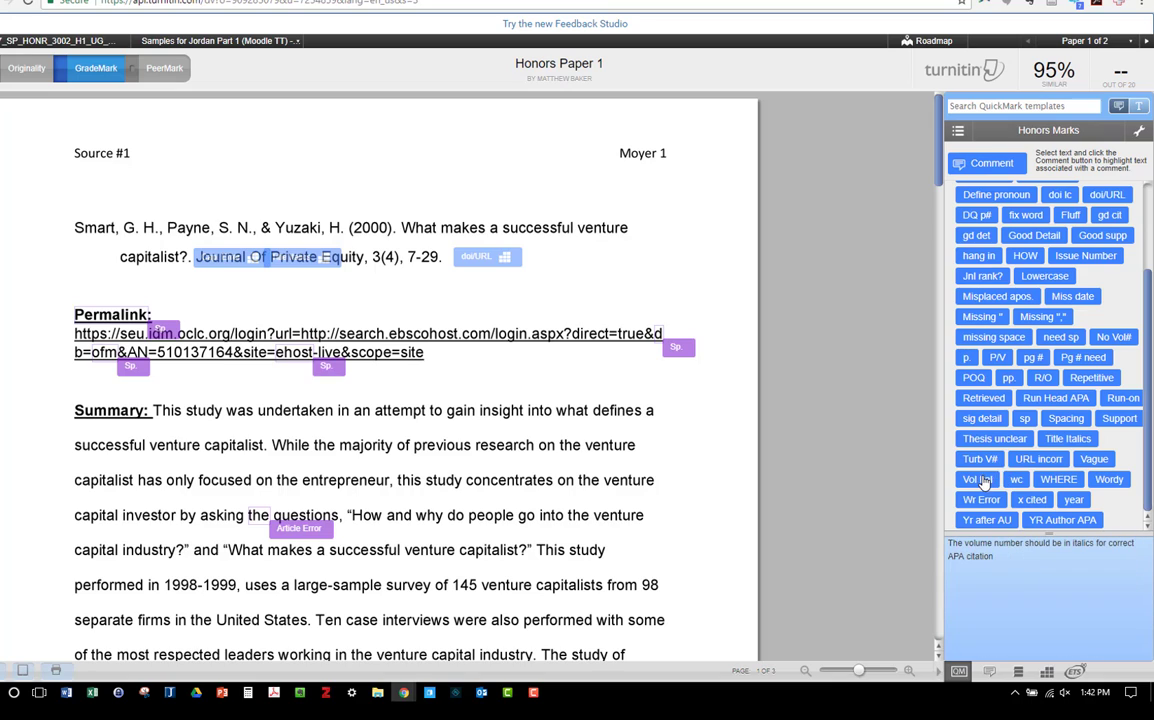
Step: Place the Vol Ital QuickMark on the citation's volume number and associate it with the Citation criterion
{"action": "left_click_drag", "start_coordinate": [983, 484], "coordinate": [370, 266]}
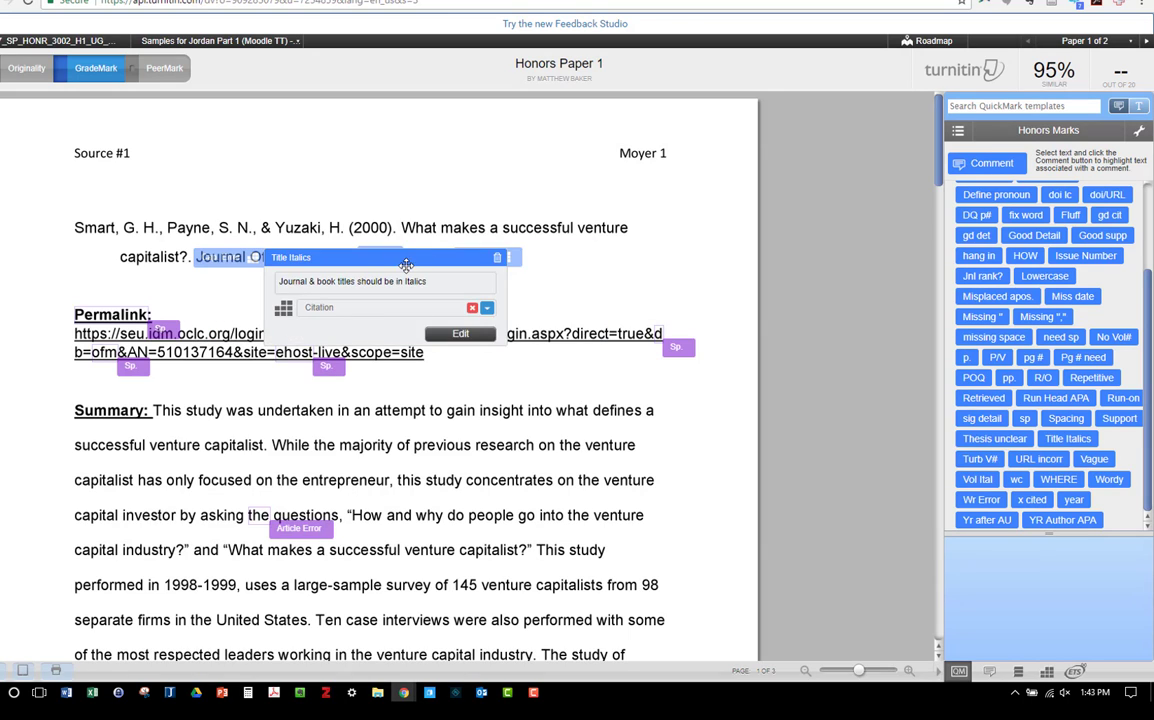
{"action": "mouse_move", "coordinate": [385, 257]}
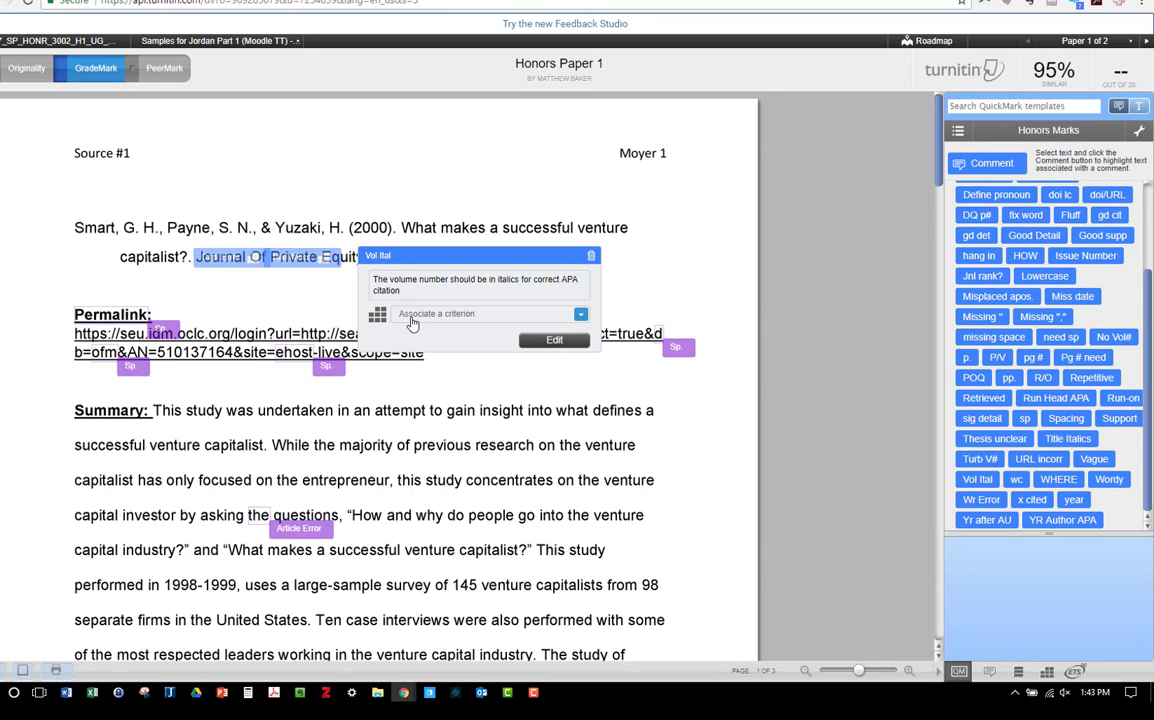
{"action": "left_click", "coordinate": [406, 314]}
{"action": "left_click", "coordinate": [410, 349]}
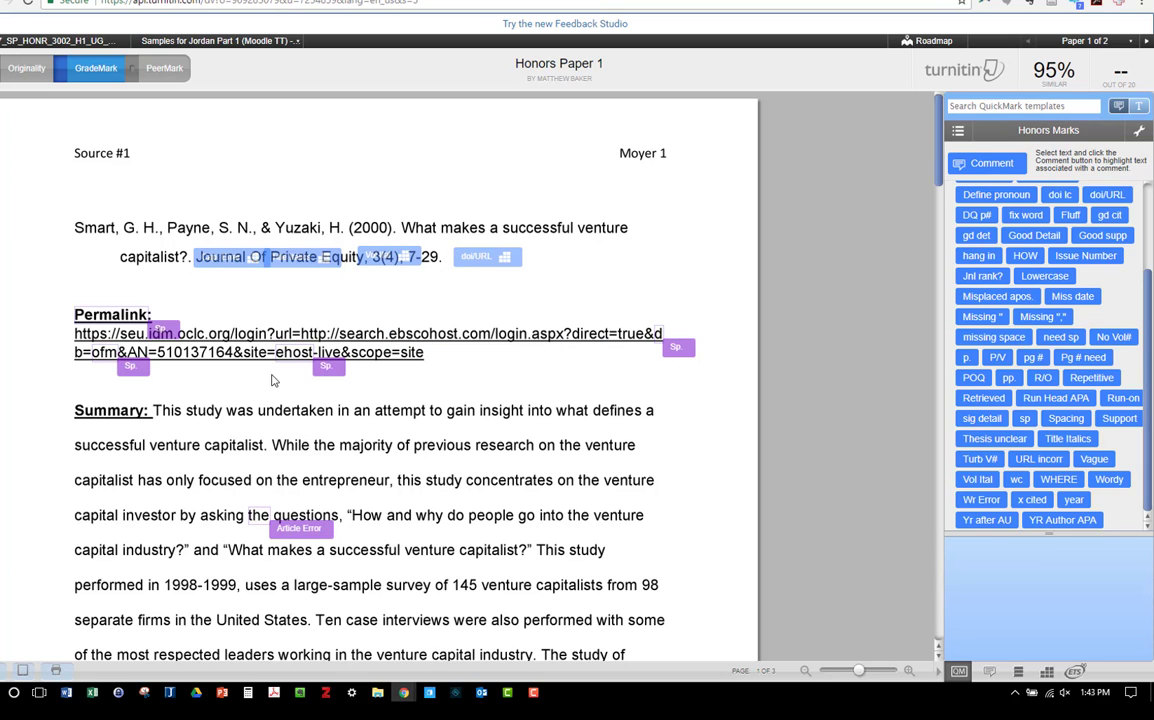
Step: Dismiss all four automatic spelling marks on the Permalink heading and its URL
{"action": "mouse_move", "coordinate": [343, 355]}
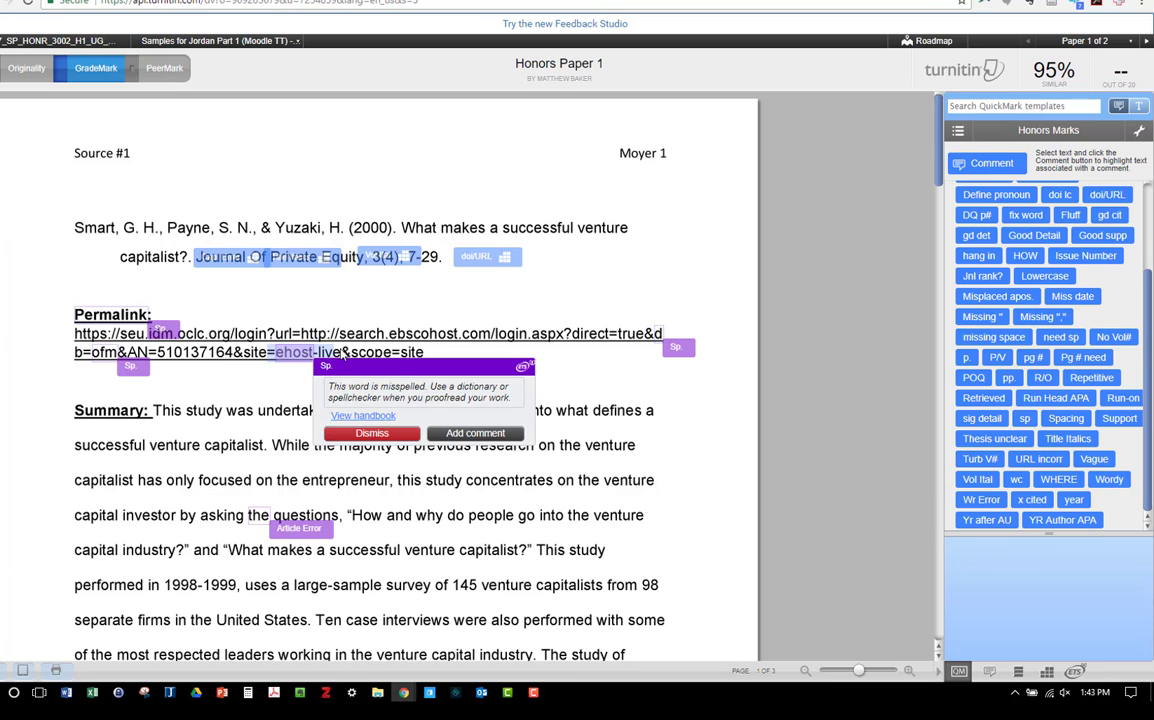
{"action": "mouse_move", "coordinate": [295, 340]}
{"action": "left_click", "coordinate": [365, 435]}
{"action": "mouse_move", "coordinate": [110, 355]}
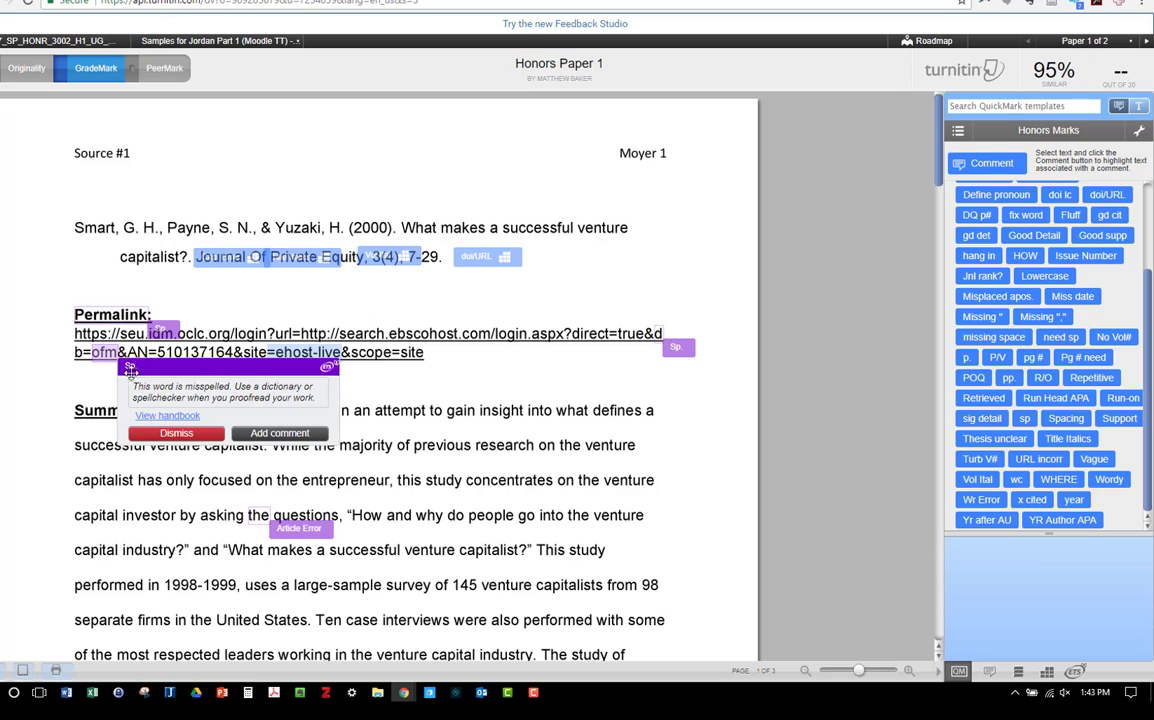
{"action": "left_click", "coordinate": [167, 438]}
{"action": "mouse_move", "coordinate": [160, 330]}
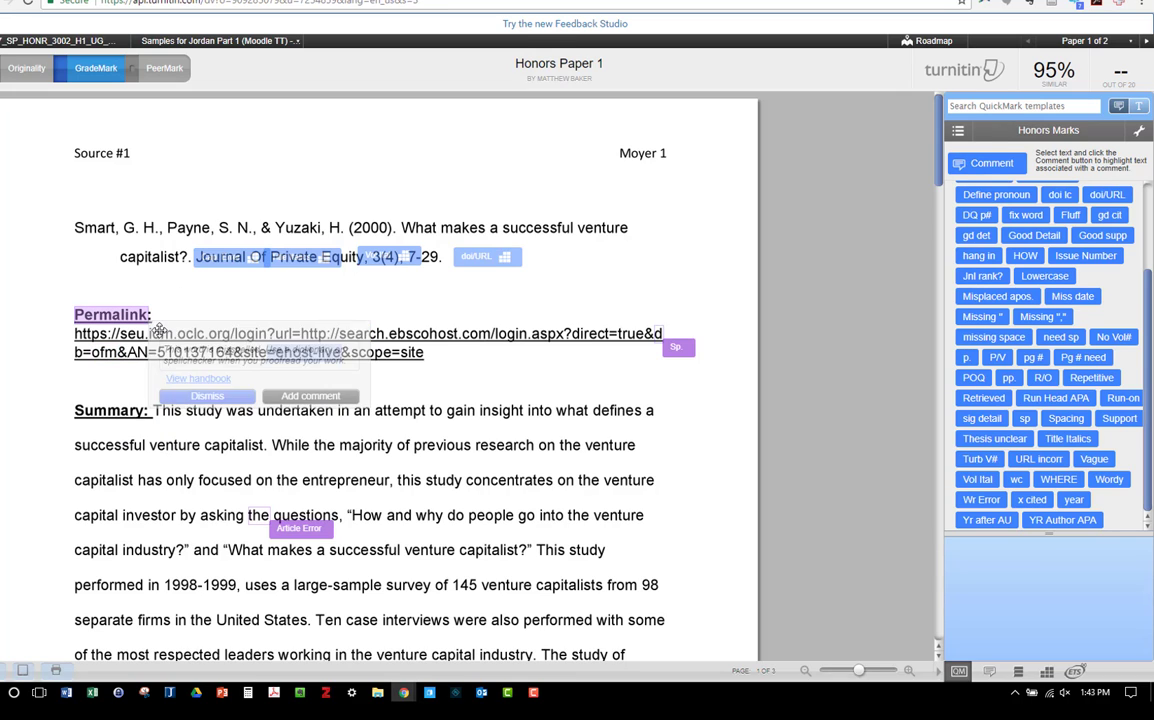
{"action": "left_click", "coordinate": [200, 396]}
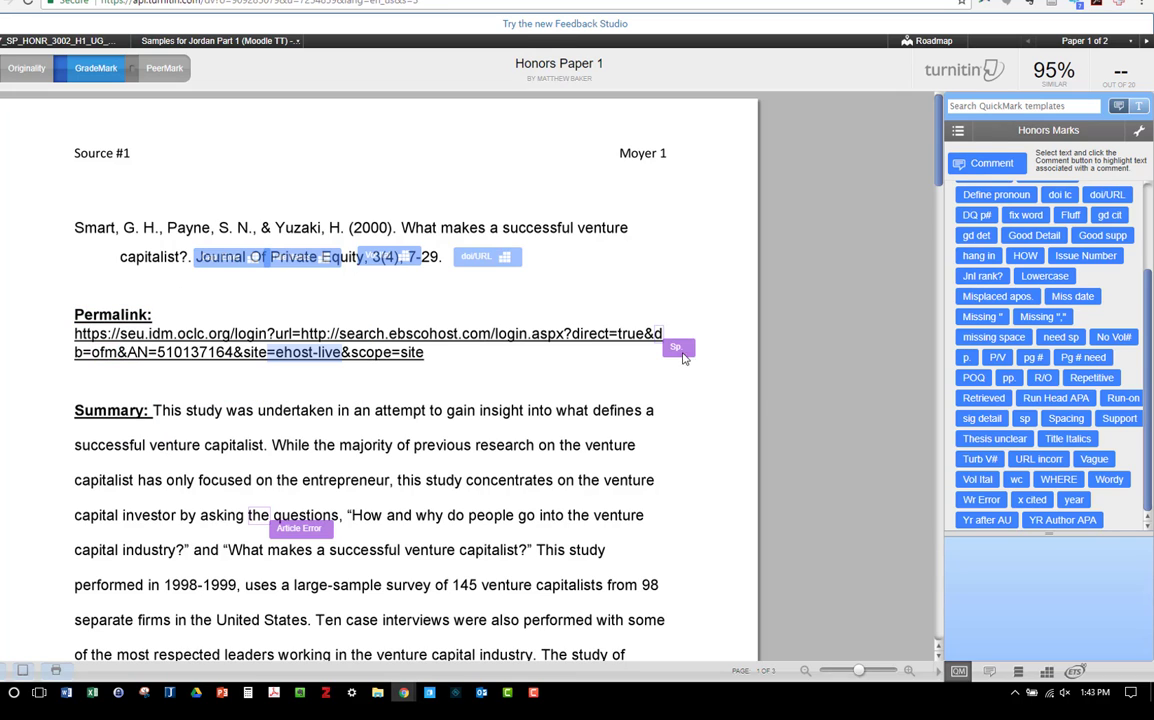
{"action": "mouse_move", "coordinate": [676, 347]}
{"action": "left_click", "coordinate": [718, 421]}
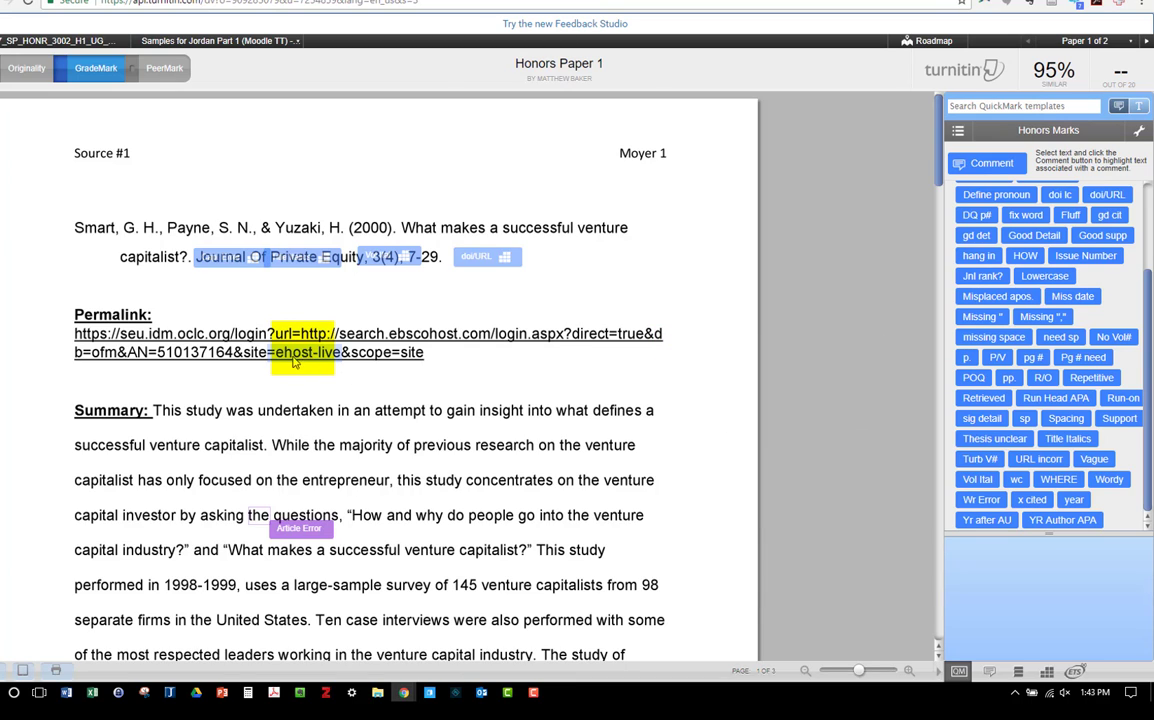
Step: Add a green comment reading "Good permalink" on the "=ehost-live" part of the Permalink URL
{"action": "left_click", "coordinate": [328, 360]}
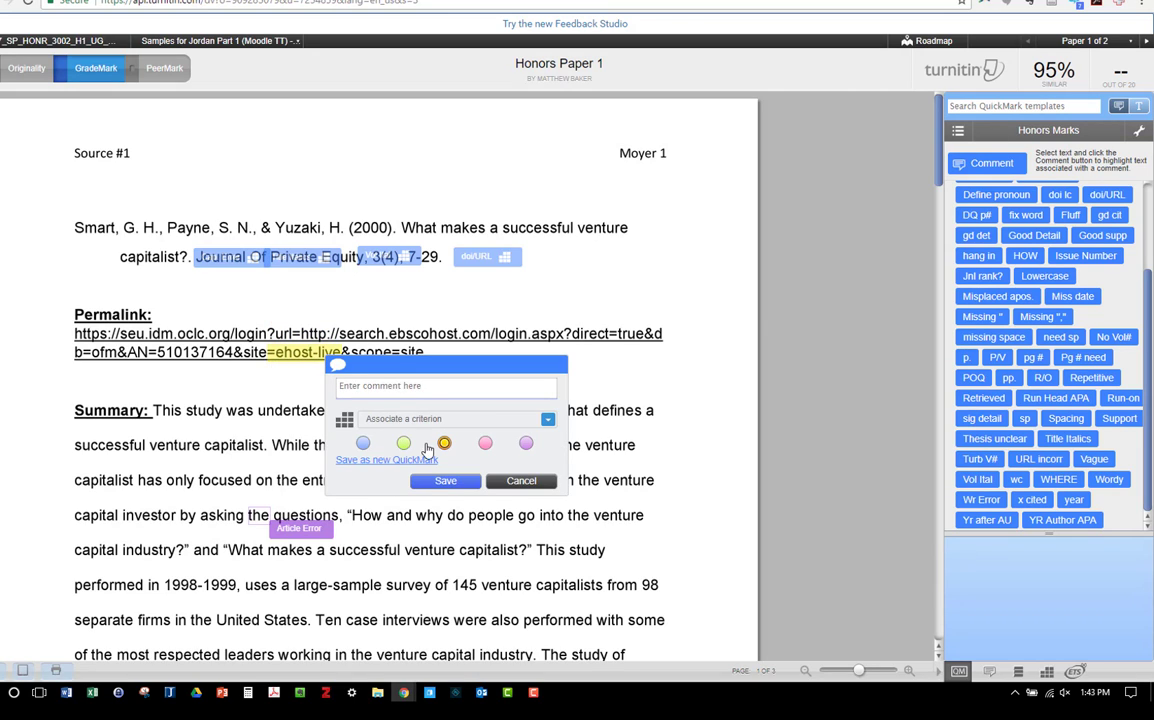
{"action": "left_click", "coordinate": [404, 444]}
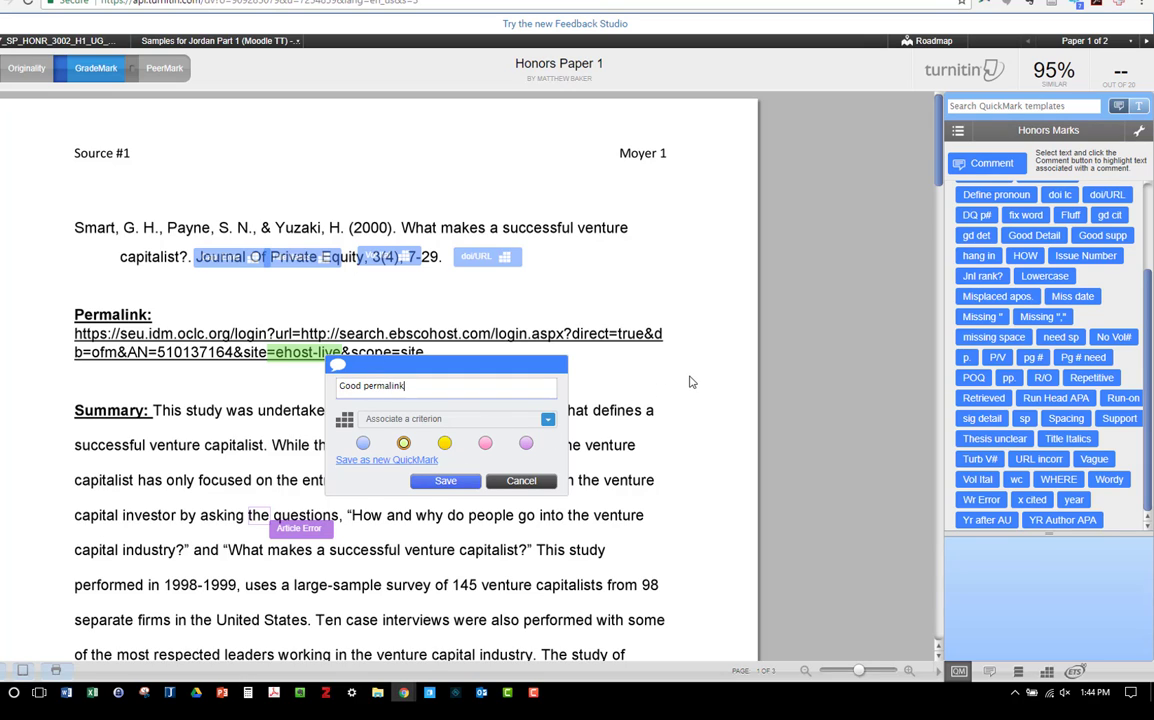
{"action": "left_click", "coordinate": [446, 482]}
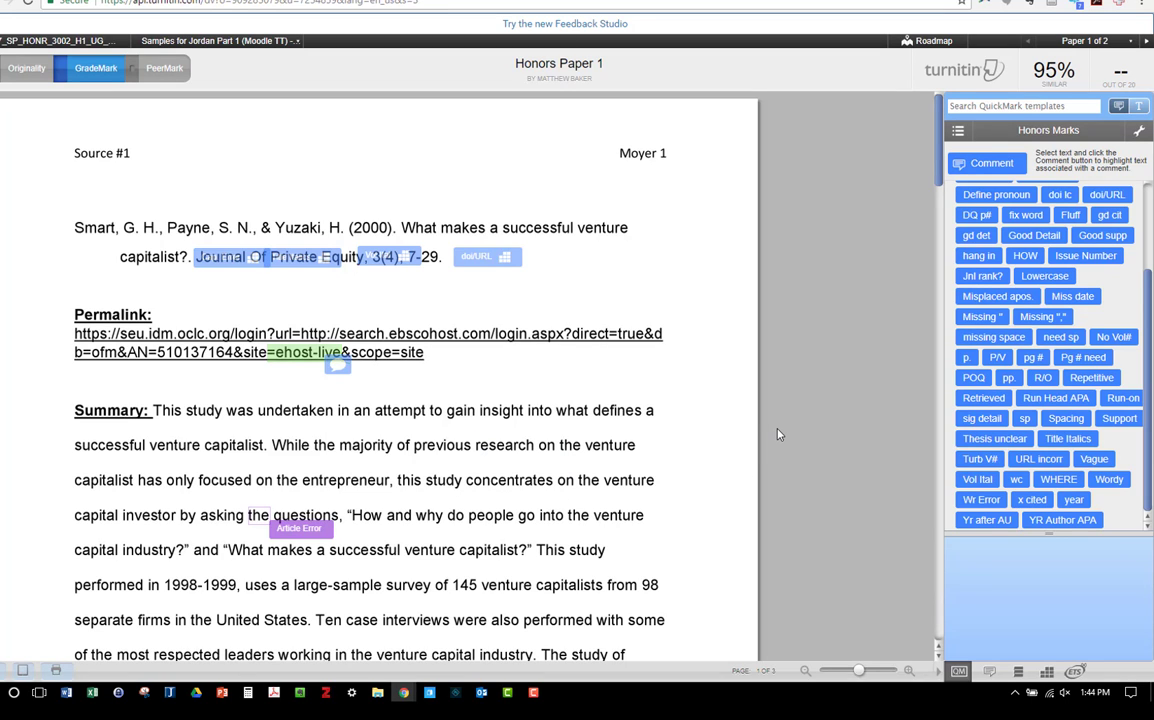
Step: Add a green comment on "This study was" in the Summary: "This opening sentence tells what the purpose of the paper was - good job."
{"action": "scroll", "coordinate": [779, 434], "scroll_direction": "down", "scroll_amount": 3}
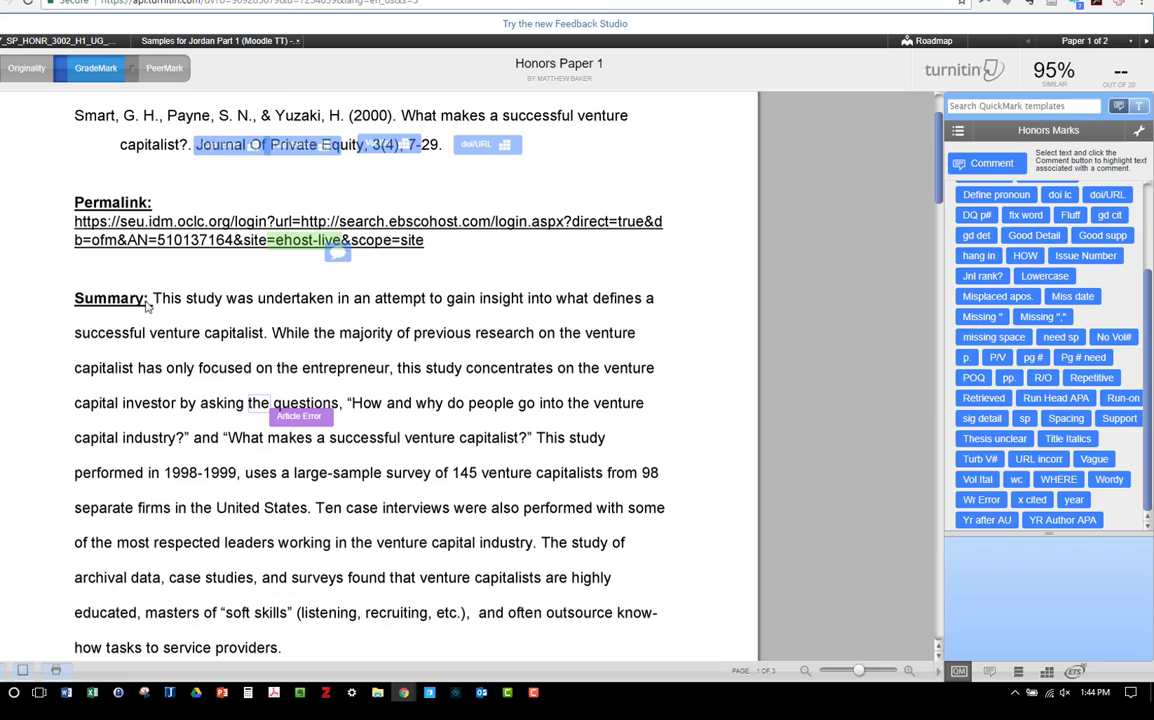
{"action": "left_click_drag", "start_coordinate": [150, 298], "coordinate": [250, 303]}
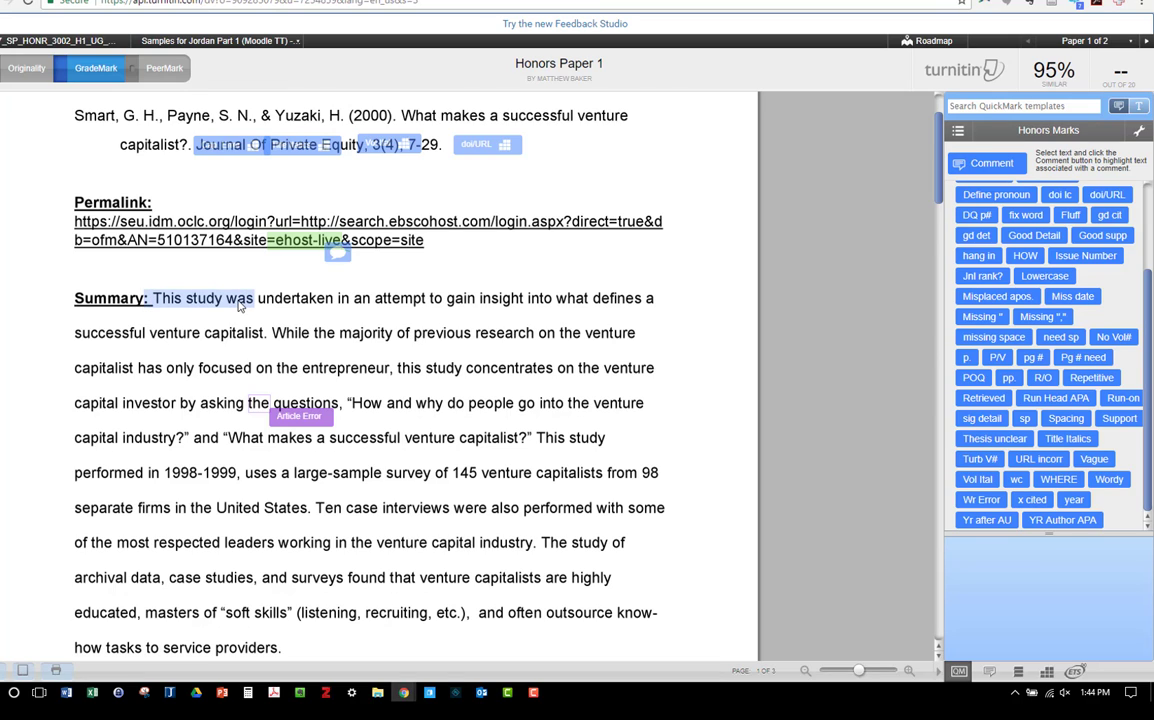
{"action": "left_click", "coordinate": [240, 305]}
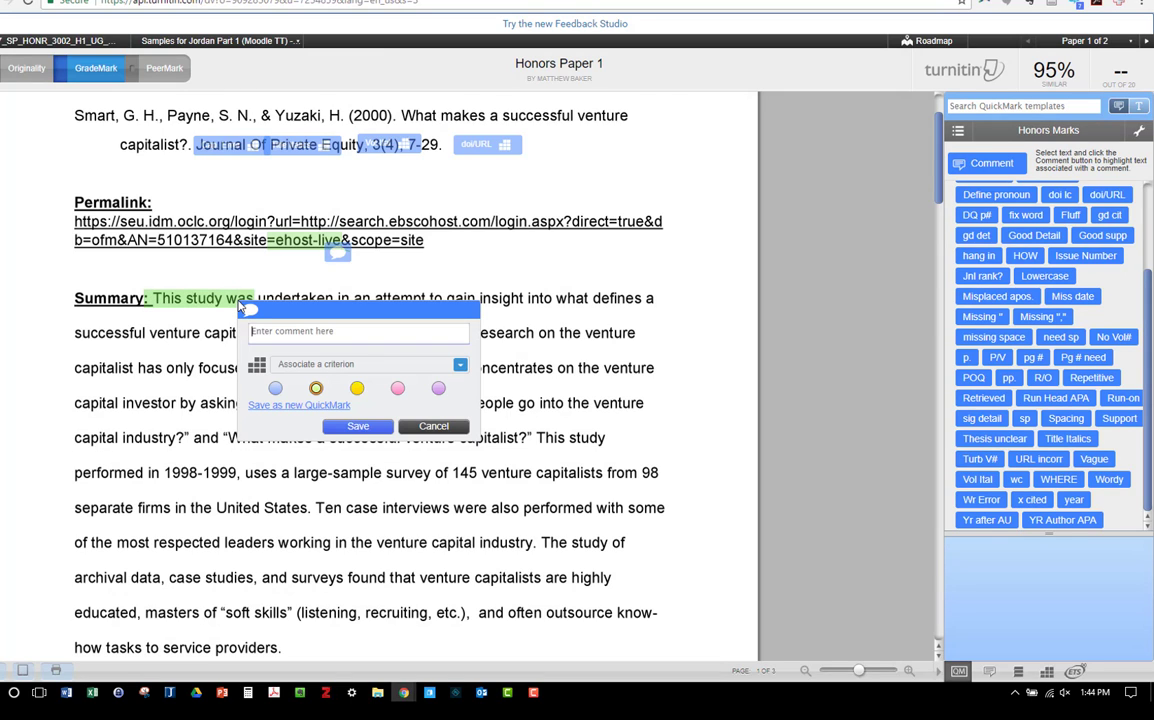
{"action": "type", "text": "This opening sentence tells what the purpose of the paper was - good job."}
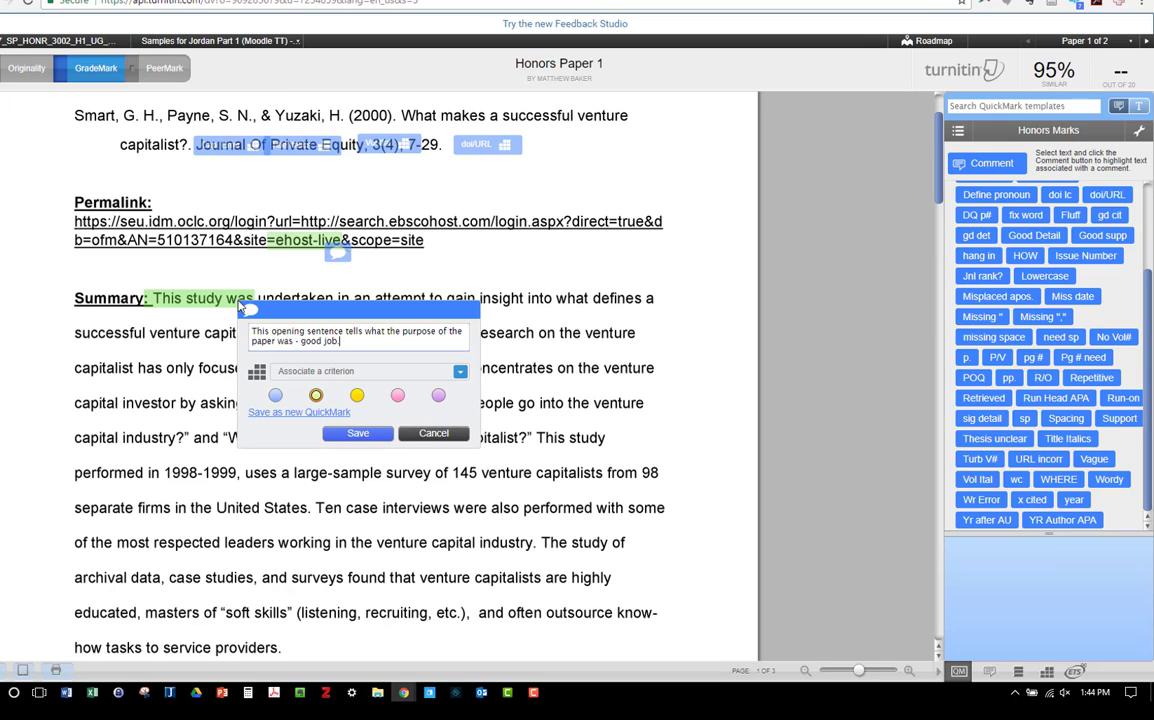
{"action": "left_click", "coordinate": [376, 436]}
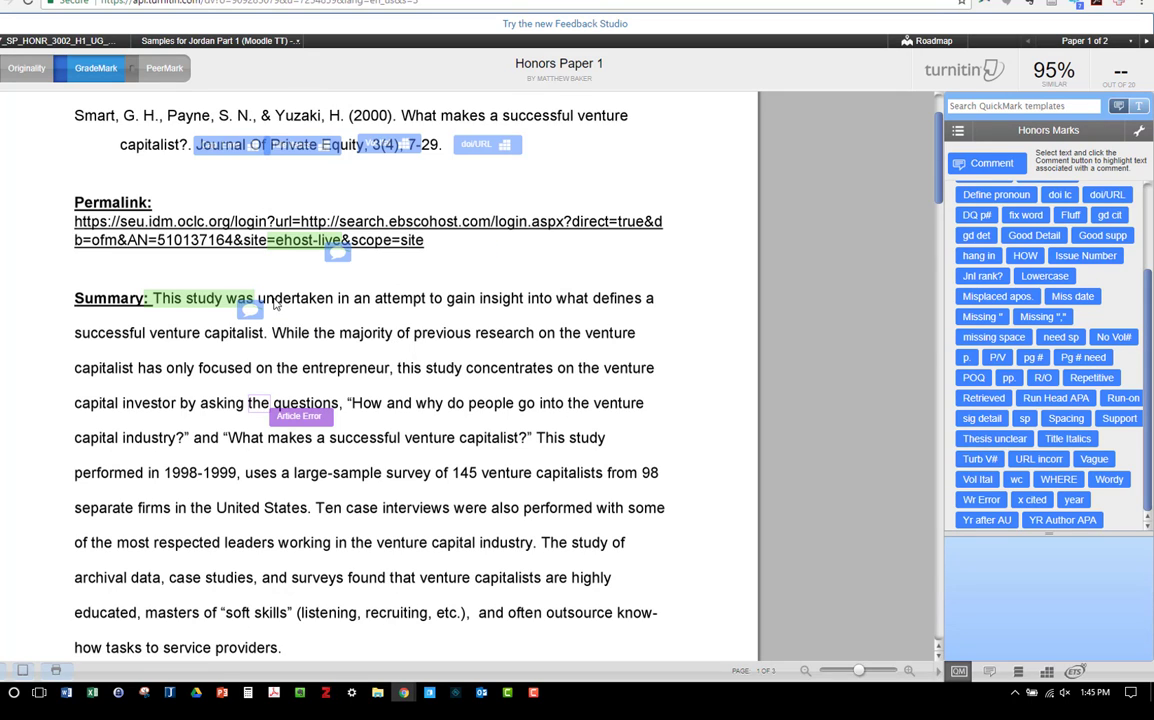
Step: Add a pink comment on "undertaken in" in the Summary: "Unnecessary words - rewrite sentence"
{"action": "left_click_drag", "start_coordinate": [276, 304], "coordinate": [354, 308]}
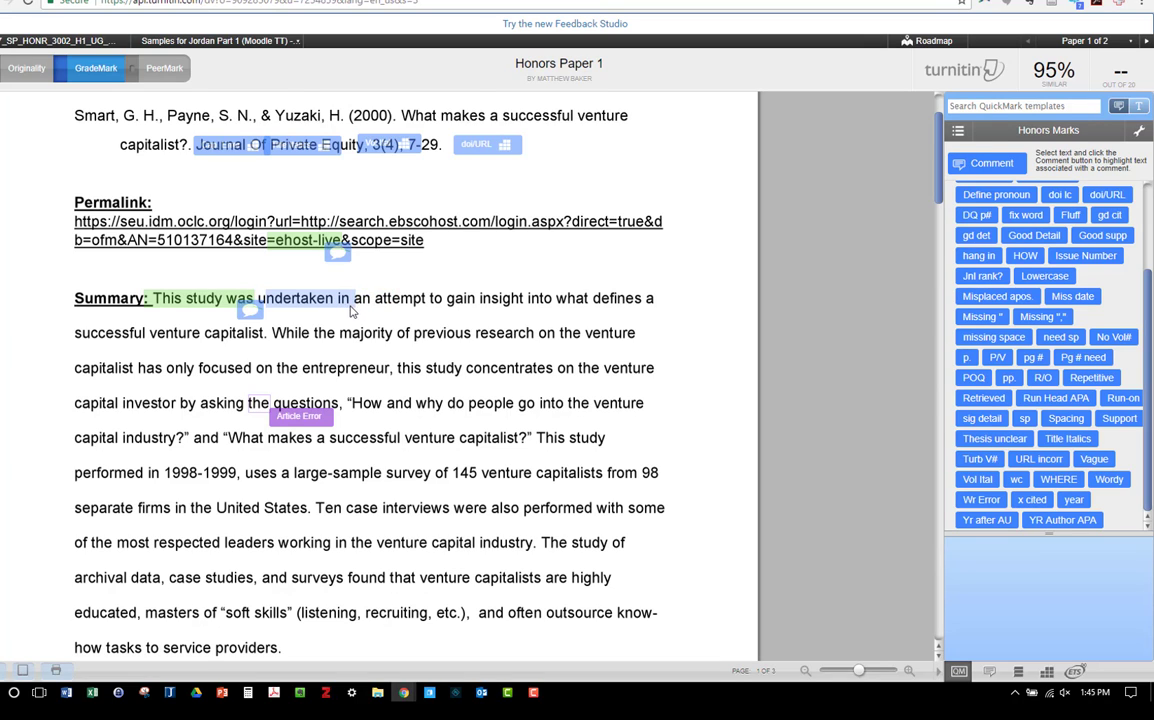
{"action": "left_click", "coordinate": [312, 303]}
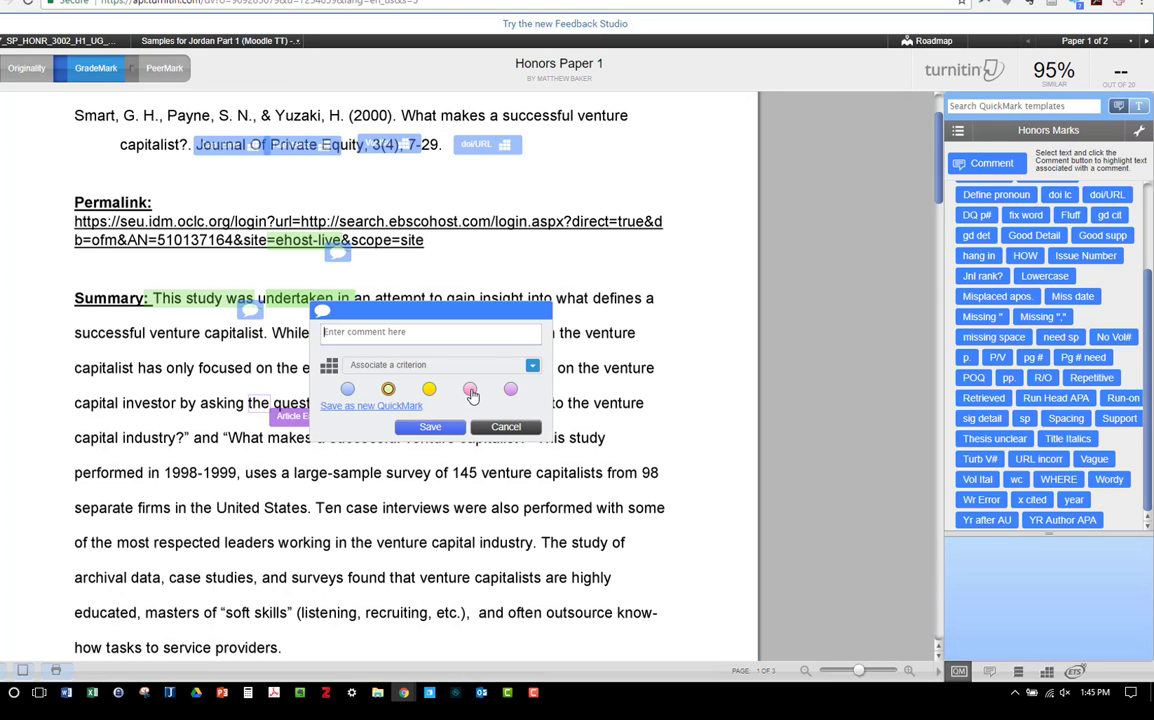
{"action": "left_click", "coordinate": [469, 388]}
{"action": "left_click", "coordinate": [367, 336]}
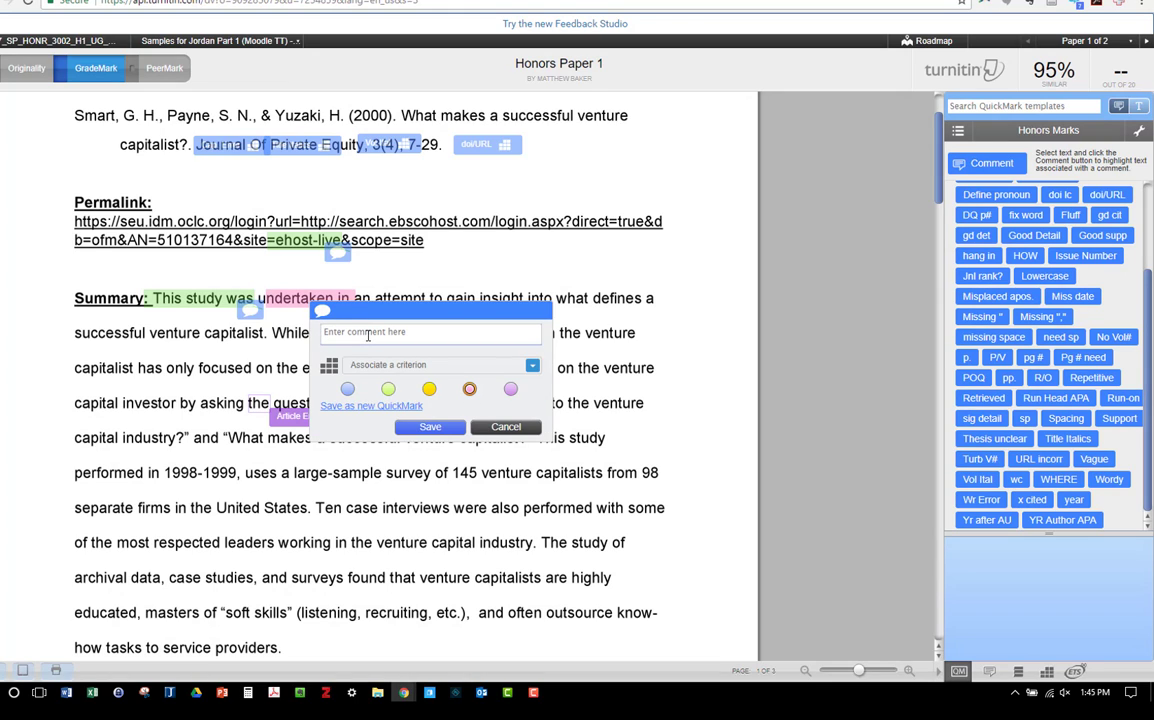
{"action": "type", "text": "Unnecessary words - rewrite sentence"}
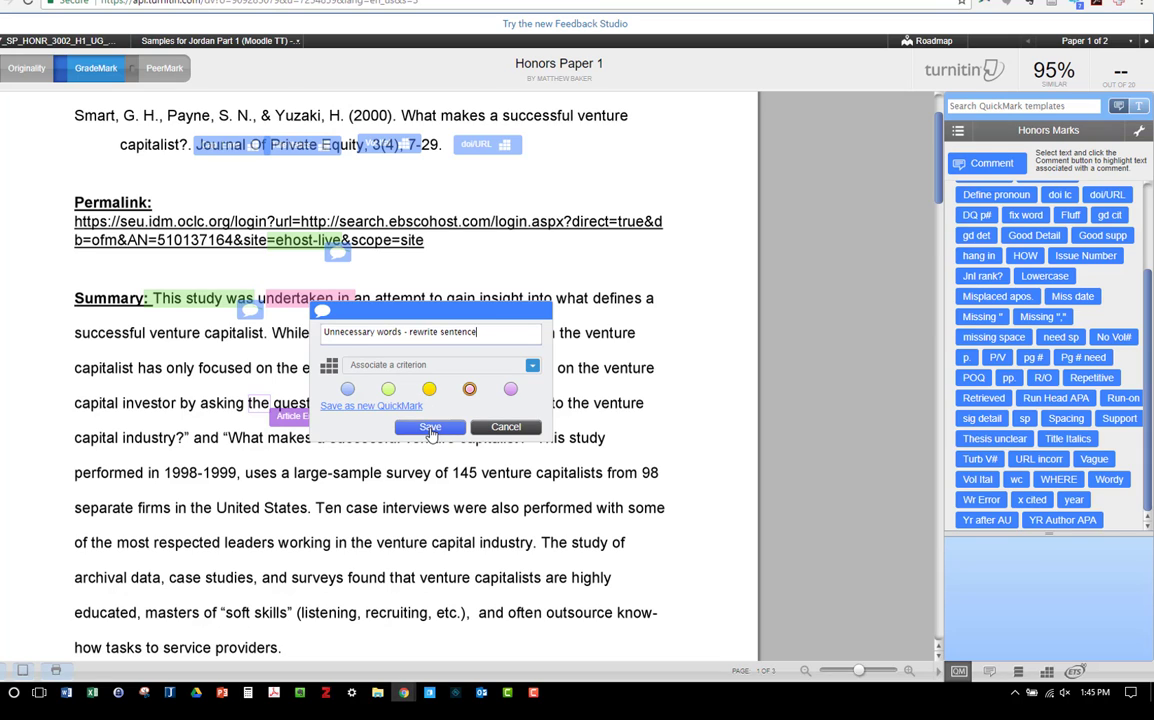
{"action": "left_click", "coordinate": [431, 428]}
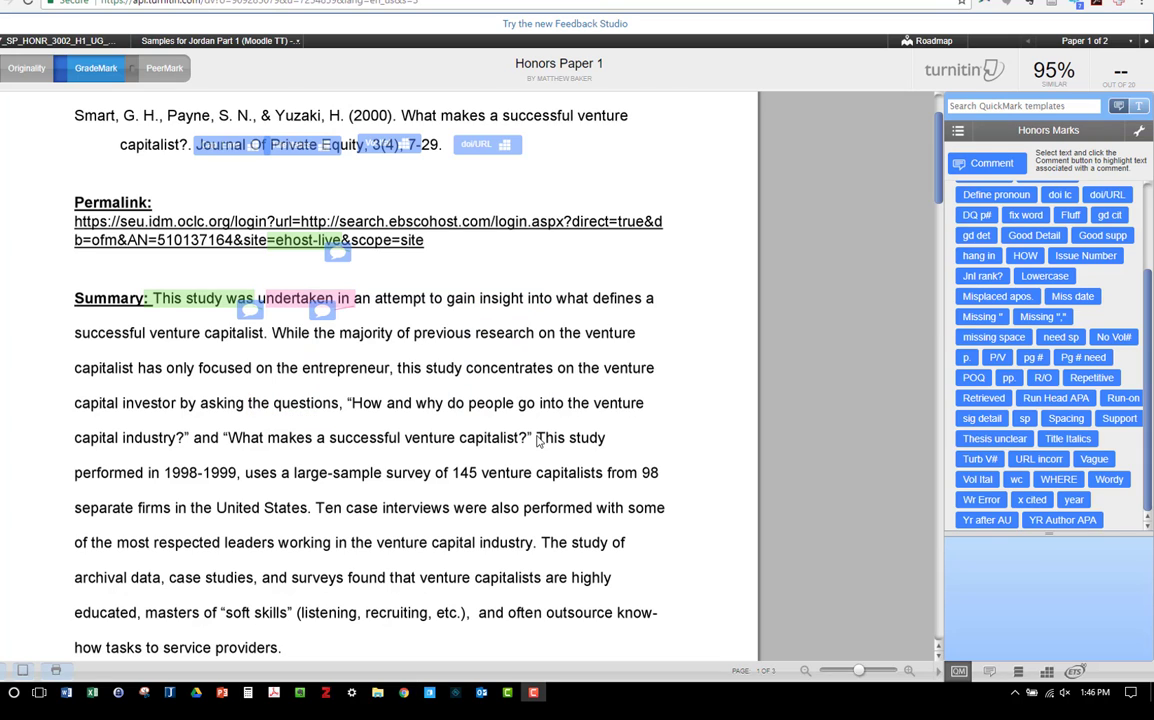
Step: Add a green comment on the Summary sentence about the survey of 145 venture capitalists: "Good details about the study - keep that up."
{"action": "left_click_drag", "start_coordinate": [537, 440], "coordinate": [312, 513]}
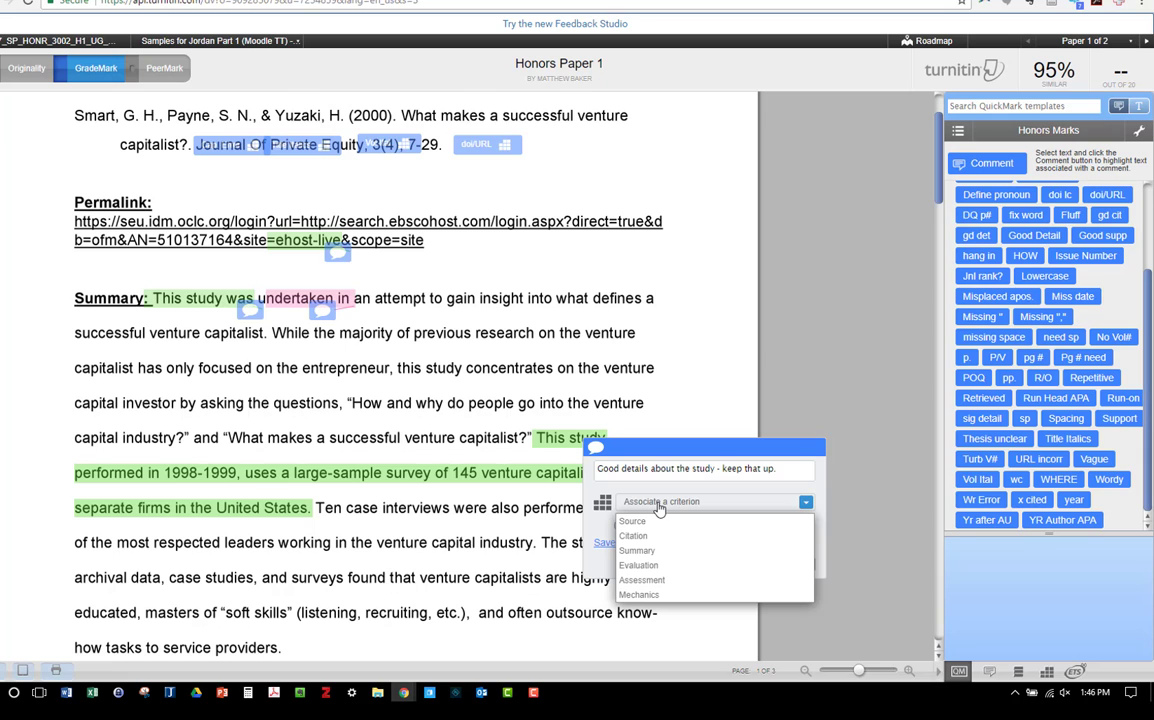
{"action": "left_click", "coordinate": [728, 491]}
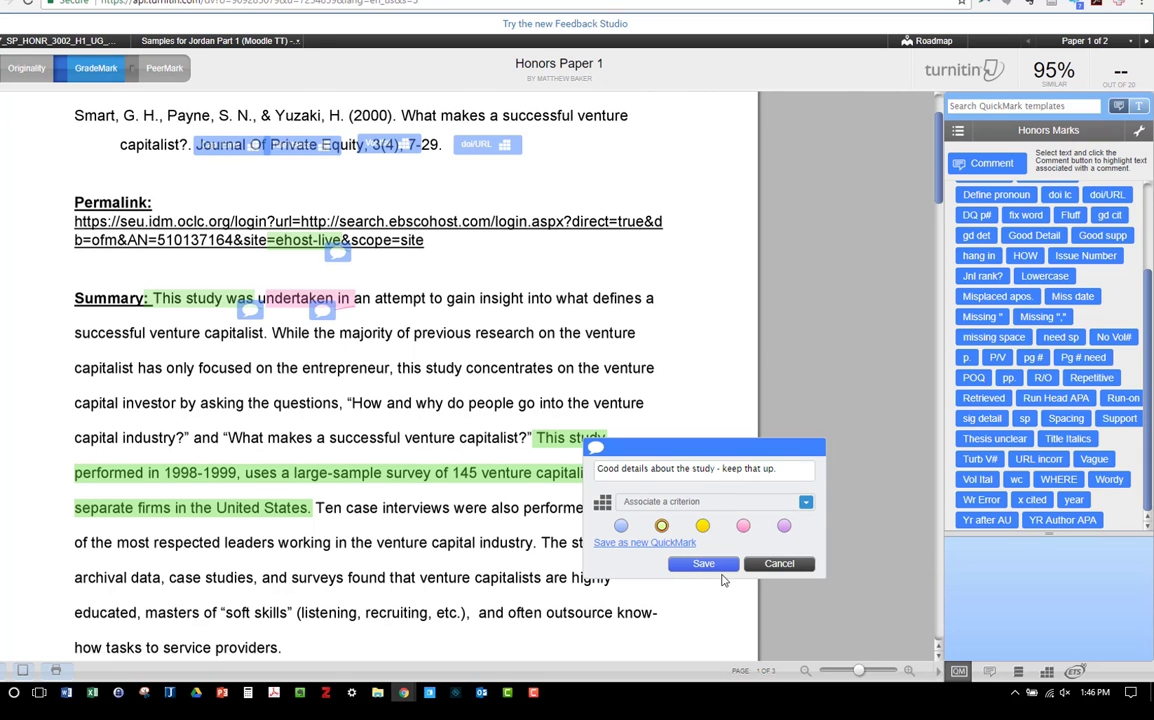
{"action": "left_click", "coordinate": [703, 563]}
Step: Add a pink comment with an associated criterion on the word "countless" in the first Evaluation sentence
{"action": "scroll", "coordinate": [675, 480], "scroll_direction": "down", "scroll_amount": 3}
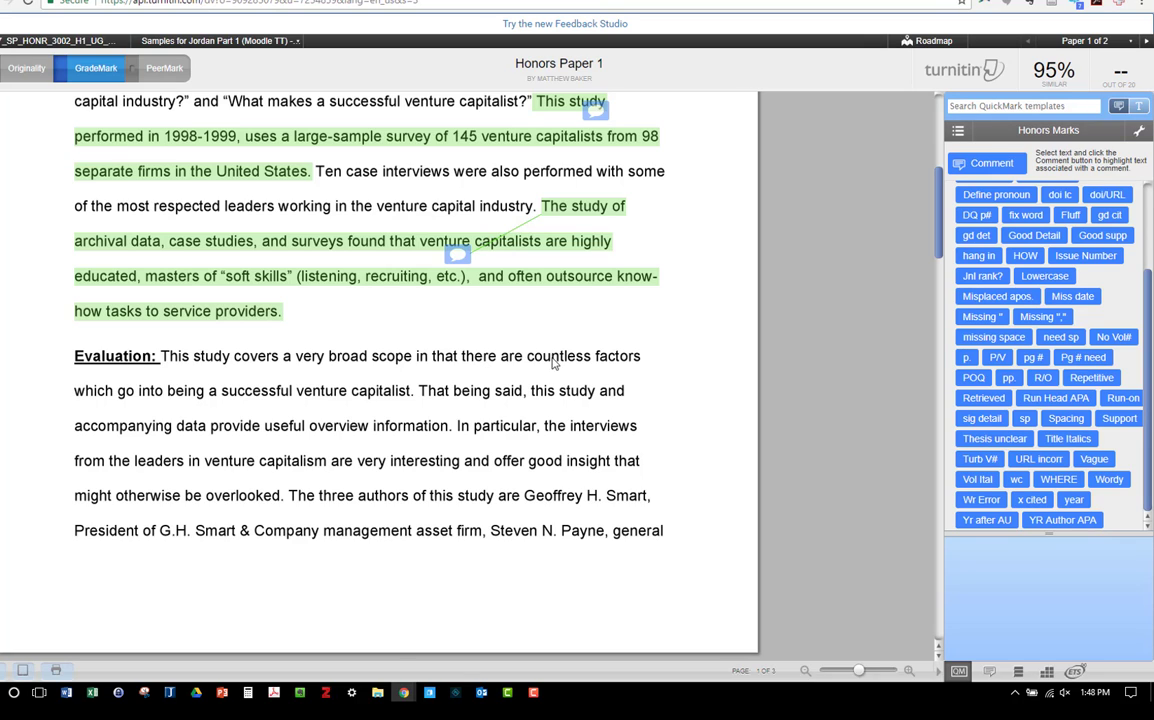
{"action": "left_click_drag", "start_coordinate": [524, 358], "coordinate": [593, 361]}
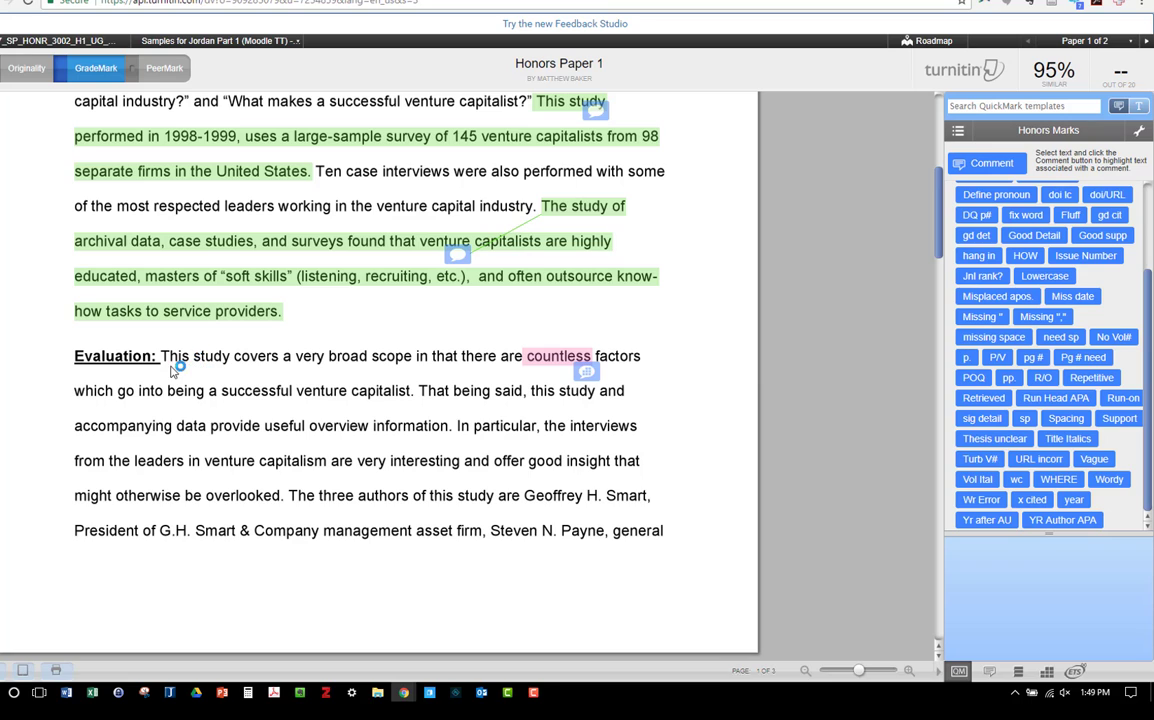
{"action": "left_click_drag", "start_coordinate": [161, 358], "coordinate": [412, 390]}
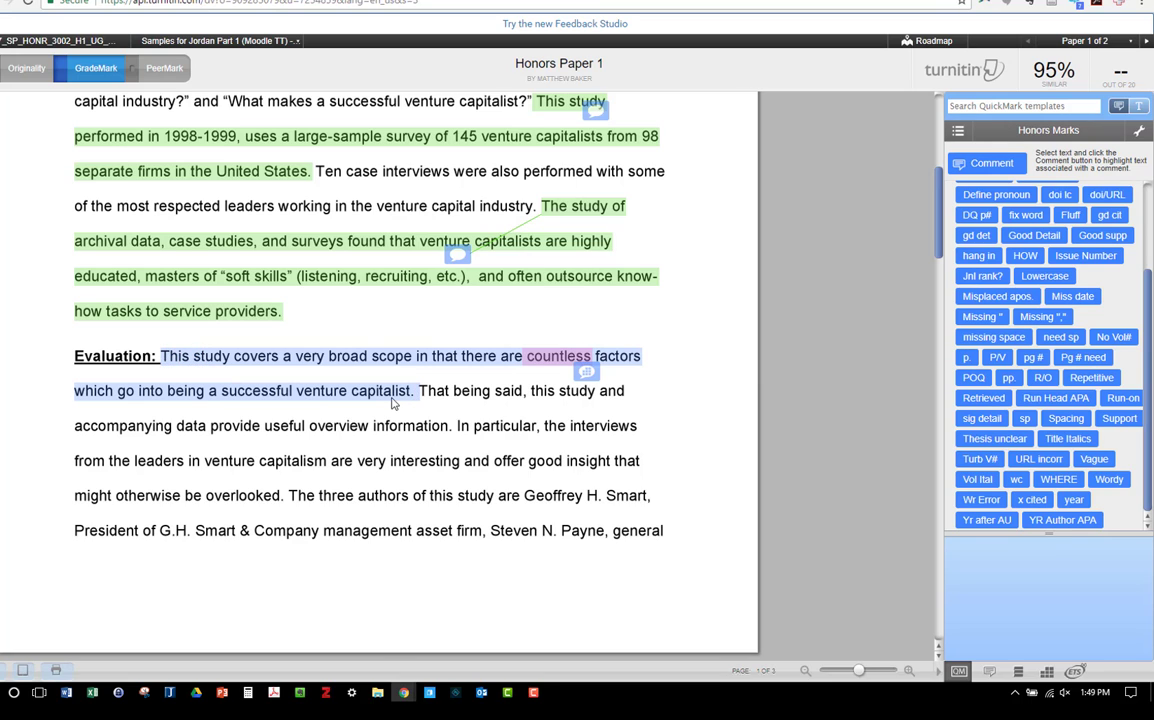
{"action": "left_click", "coordinate": [404, 412]}
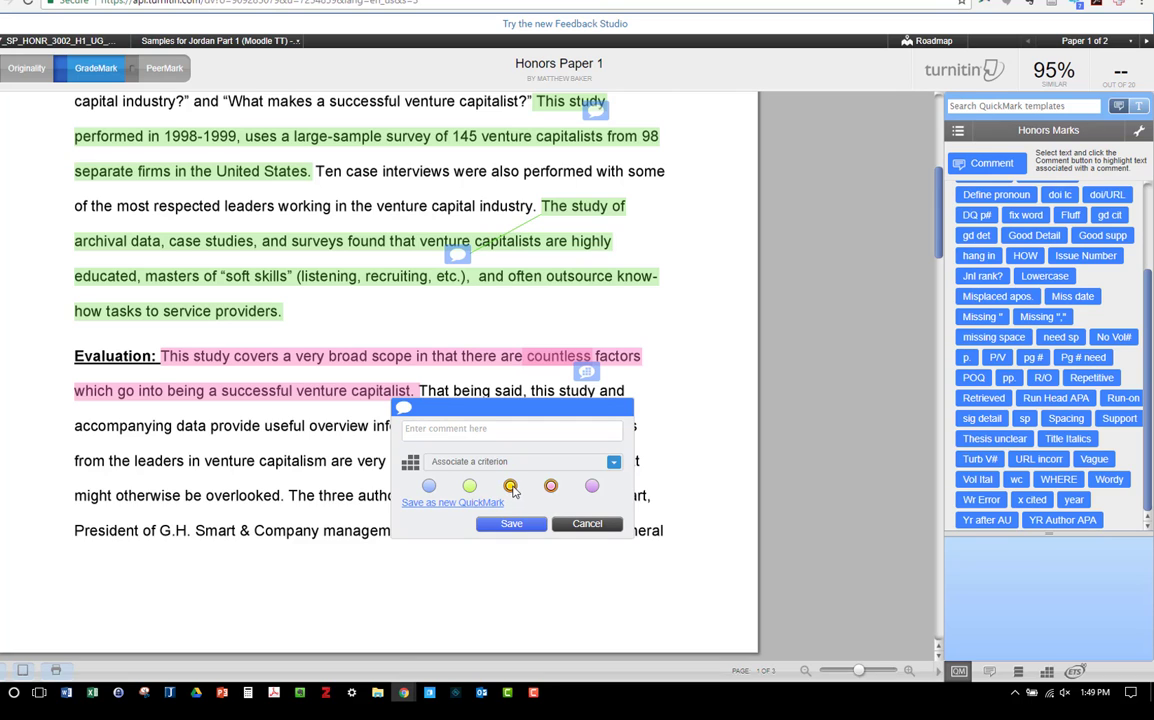
{"action": "left_click", "coordinate": [449, 434]}
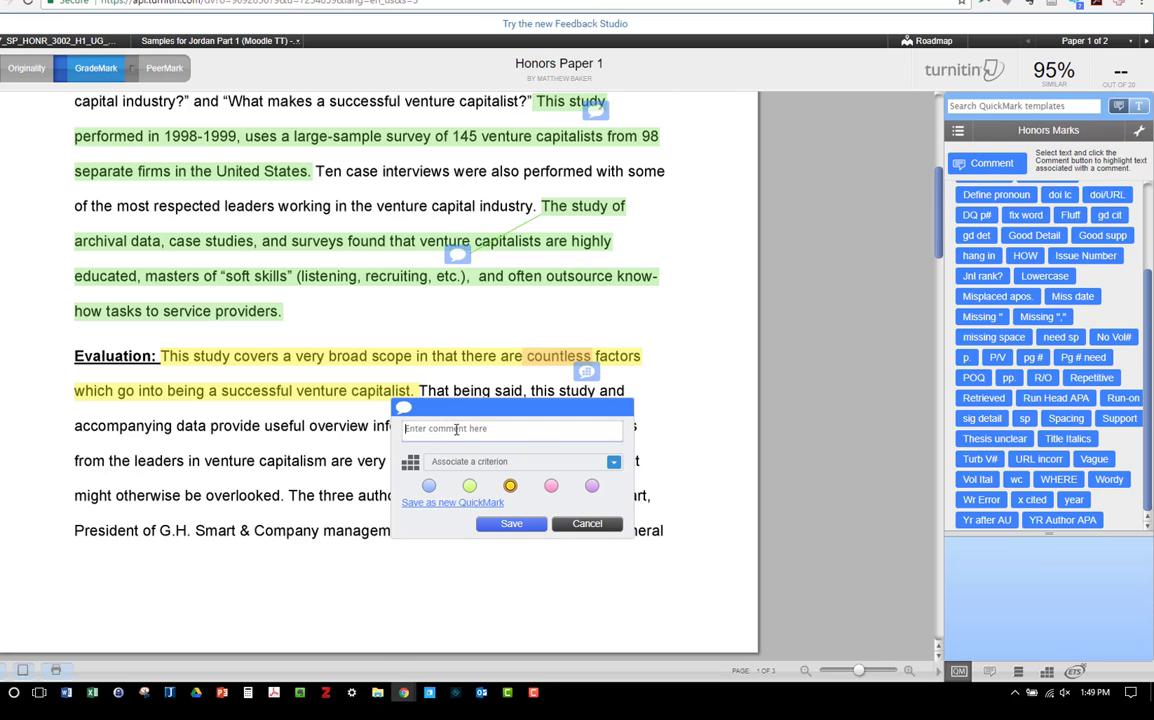
{"action": "mouse_move", "coordinate": [1108, 483]}
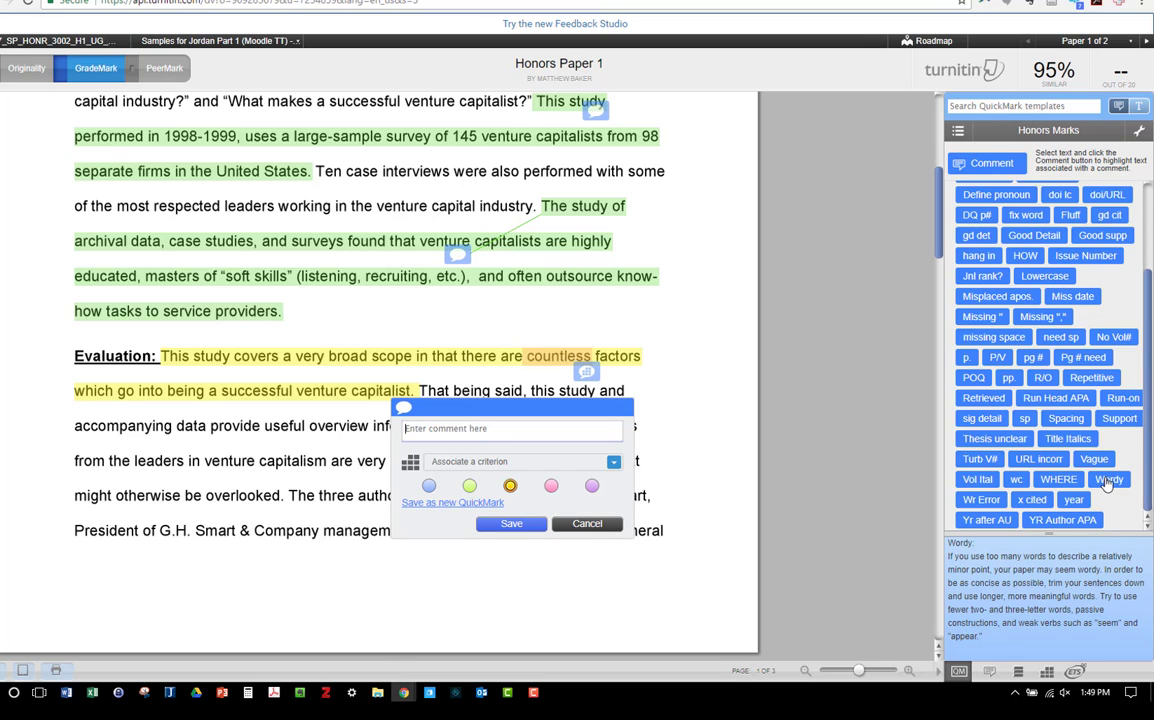
{"action": "left_click_drag", "start_coordinate": [1108, 483], "coordinate": [690, 618]}
{"action": "left_click", "coordinate": [590, 523]}
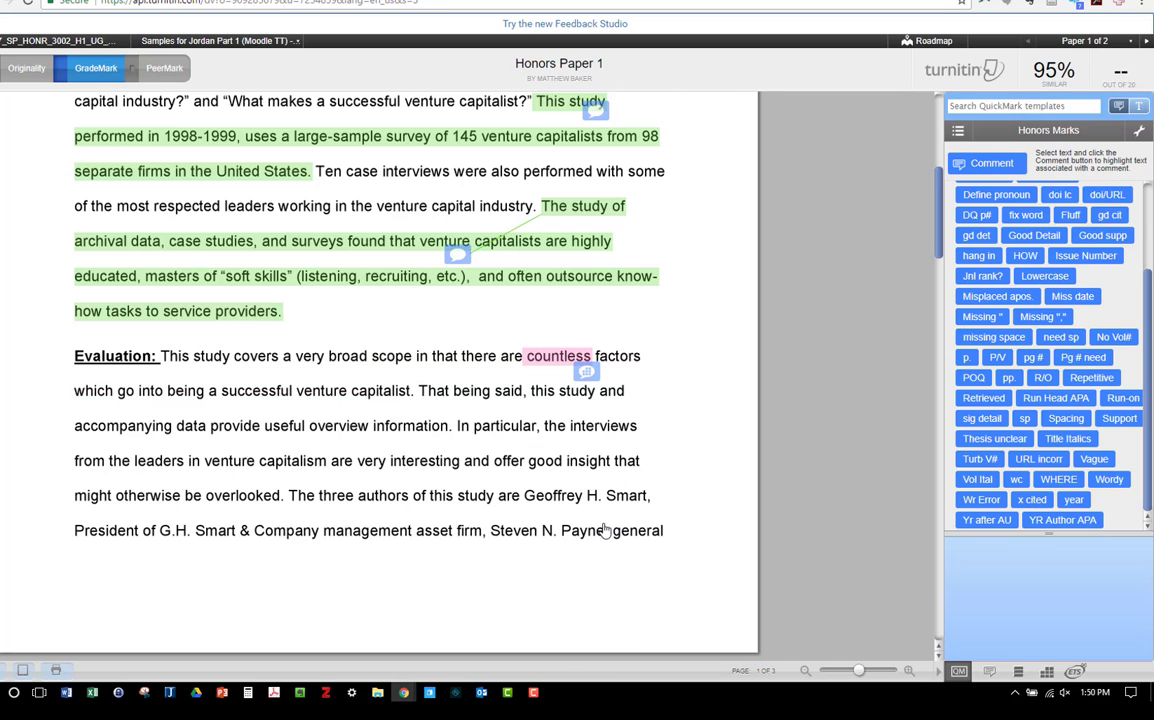
Step: Place the Wordy QuickMark at the start of the first Evaluation sentence and highlight the rest of that sentence in yellow for a comment
{"action": "left_click_drag", "start_coordinate": [1107, 485], "coordinate": [168, 352]}
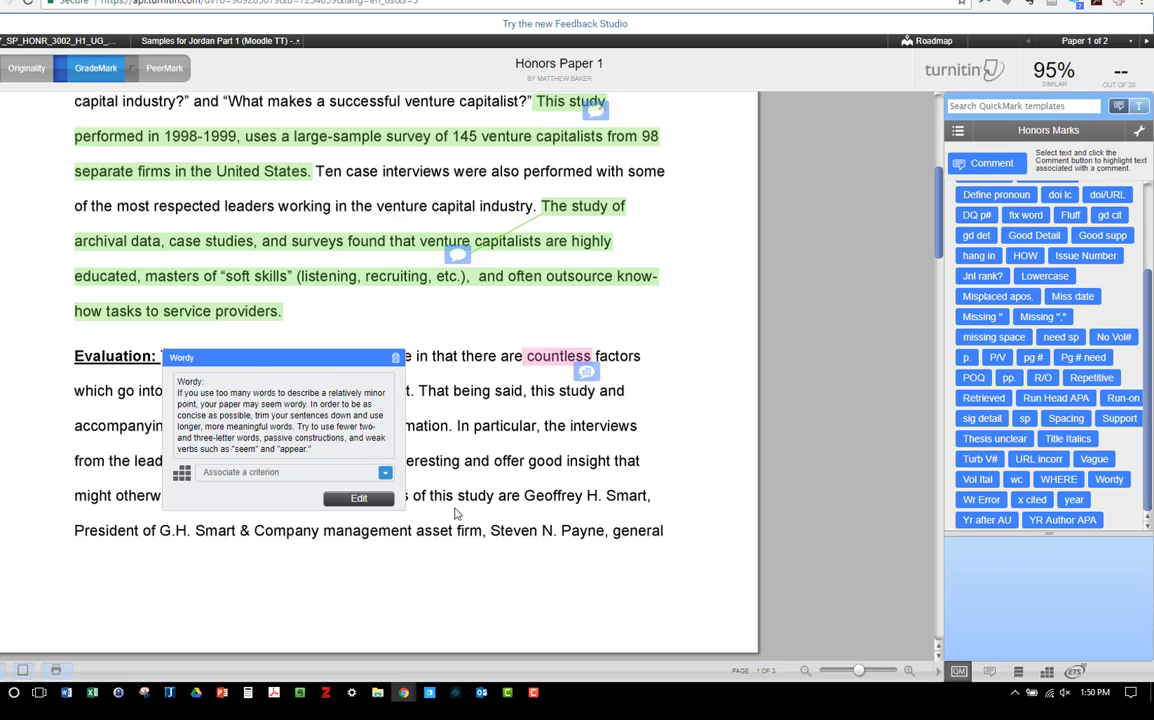
{"action": "mouse_move", "coordinate": [206, 361]}
{"action": "left_click_drag", "start_coordinate": [223, 350], "coordinate": [410, 393]}
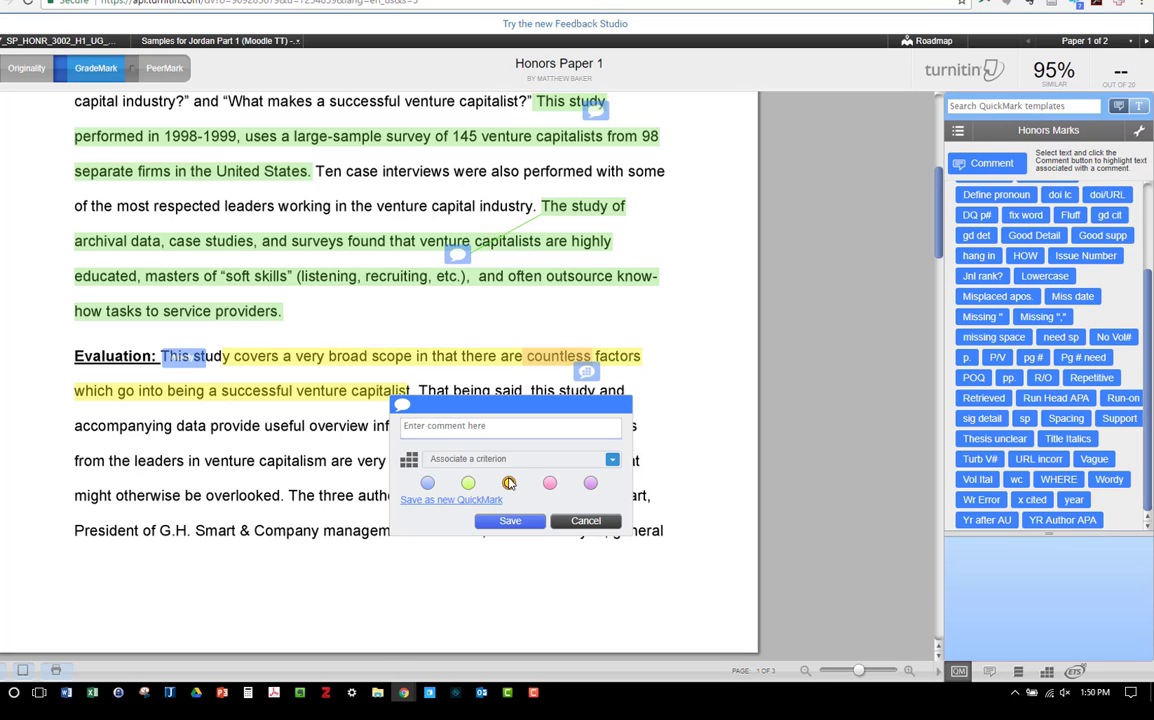
Step: Add a pink comment on the second Evaluation sentence: "Fluff - this sentence does not add any information to the evaluation."
{"action": "scroll", "coordinate": [453, 431], "scroll_direction": "down", "scroll_amount": 2}
{"action": "left_click_drag", "start_coordinate": [418, 306], "coordinate": [452, 342]}
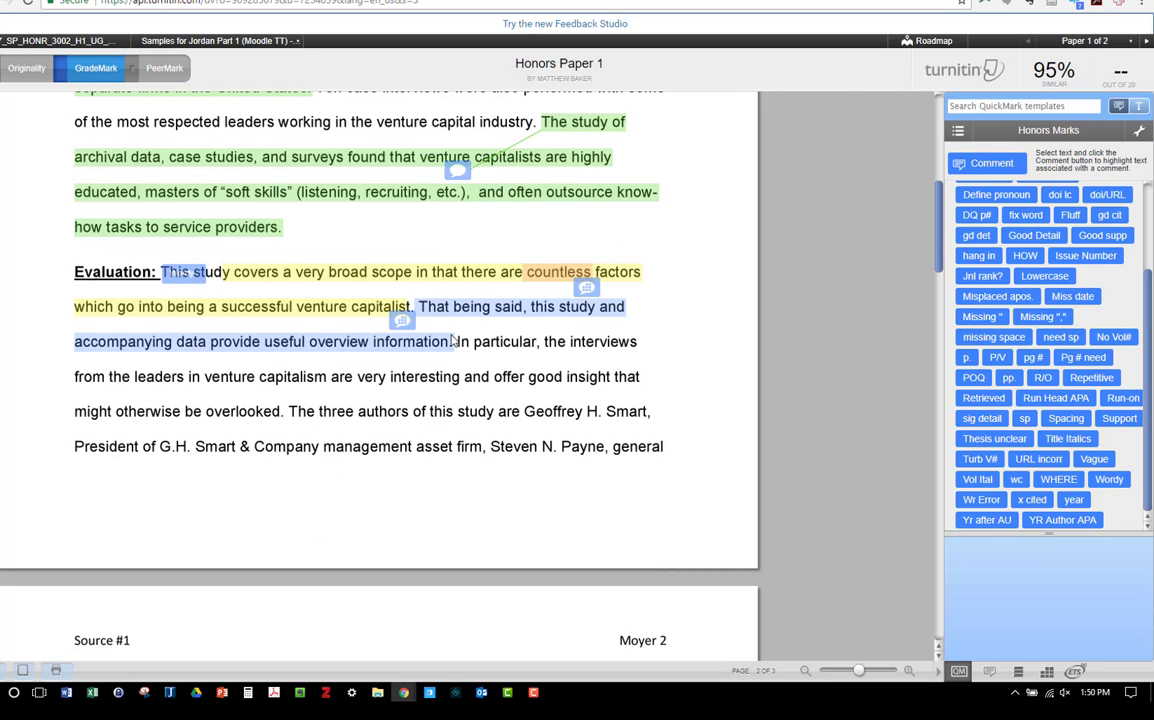
{"action": "left_click", "coordinate": [472, 311]}
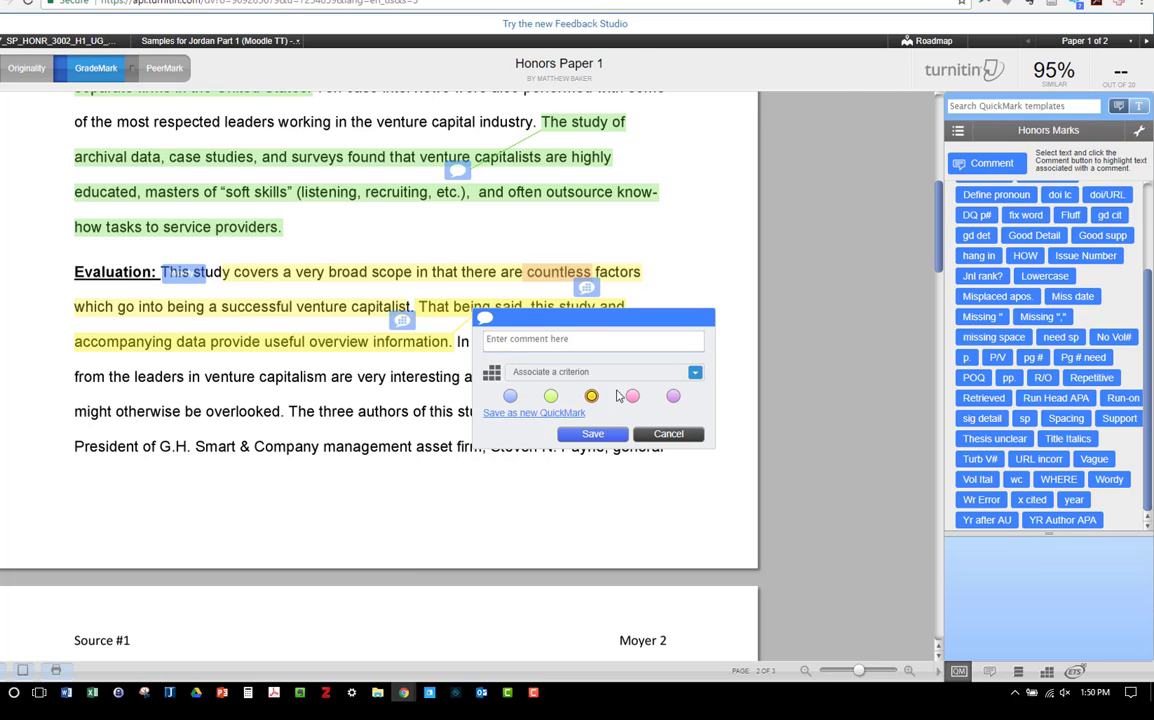
{"action": "left_click", "coordinate": [632, 397]}
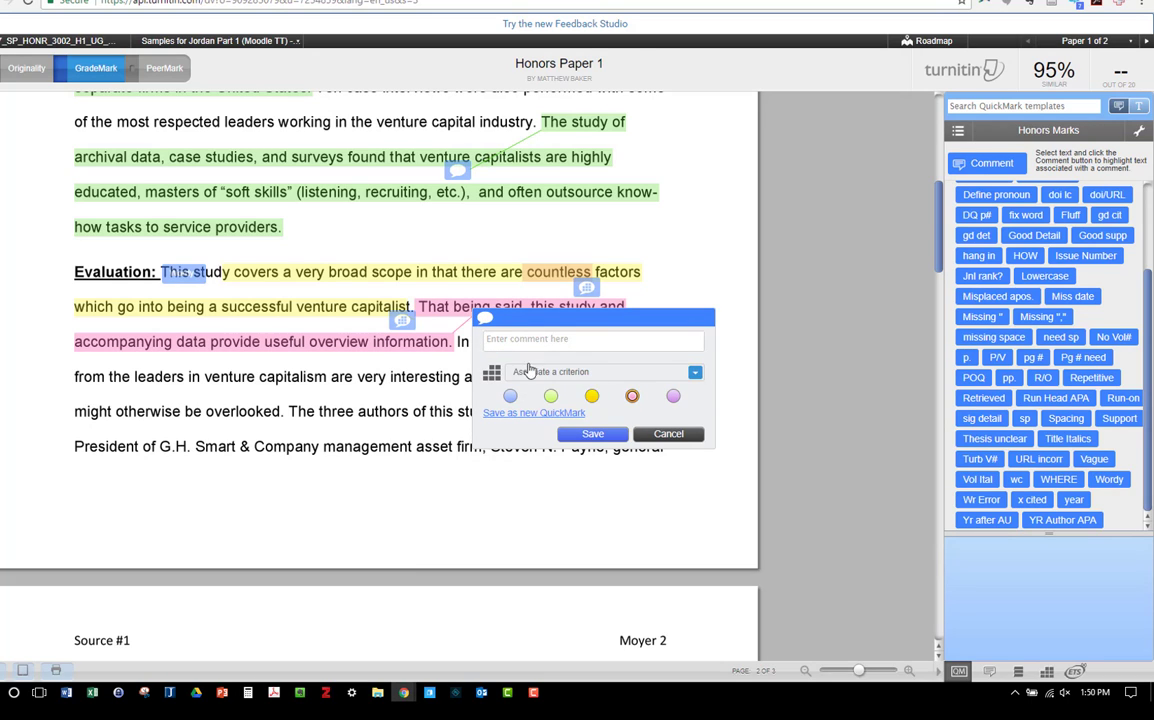
{"action": "left_click", "coordinate": [528, 340]}
{"action": "type", "text": "Fl"}
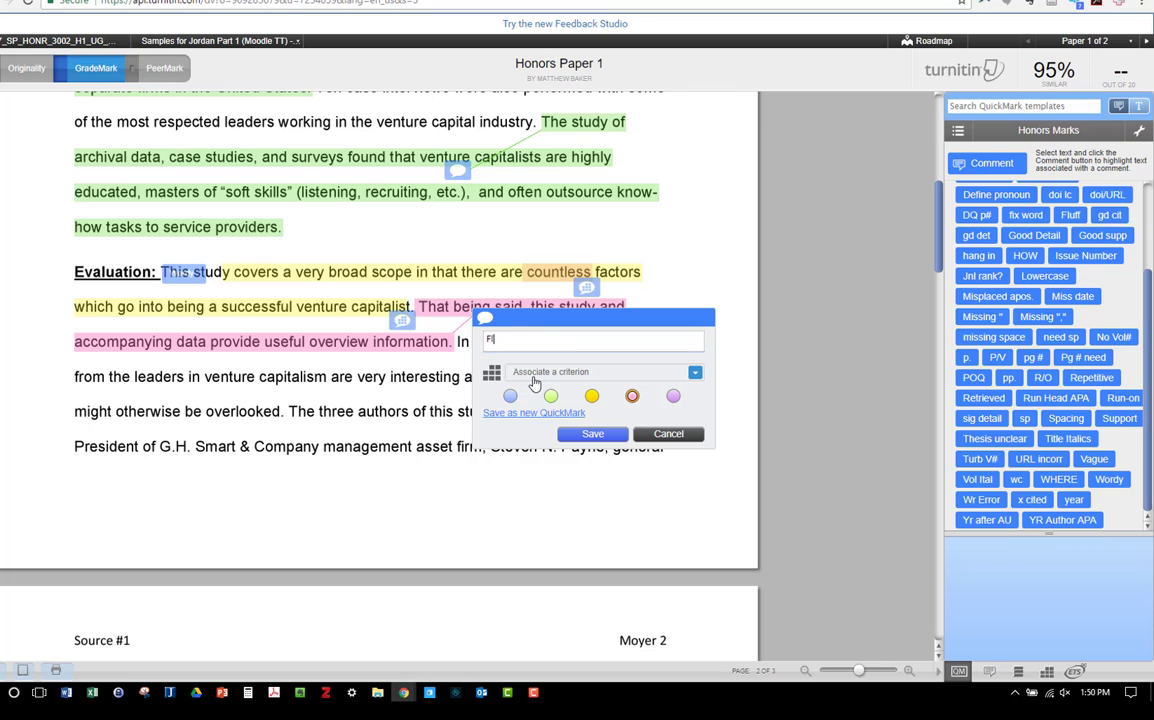
{"action": "type", "text": "uff - this sentence does not add"}
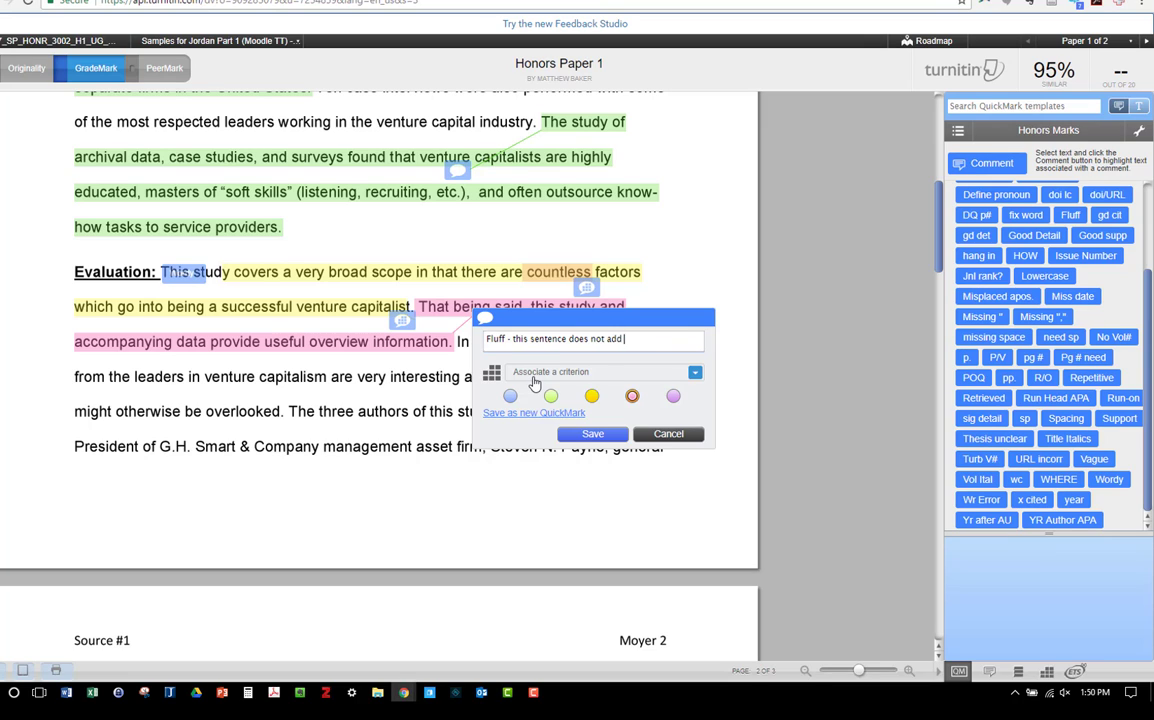
{"action": "type", "text": " any information to the evaluation."}
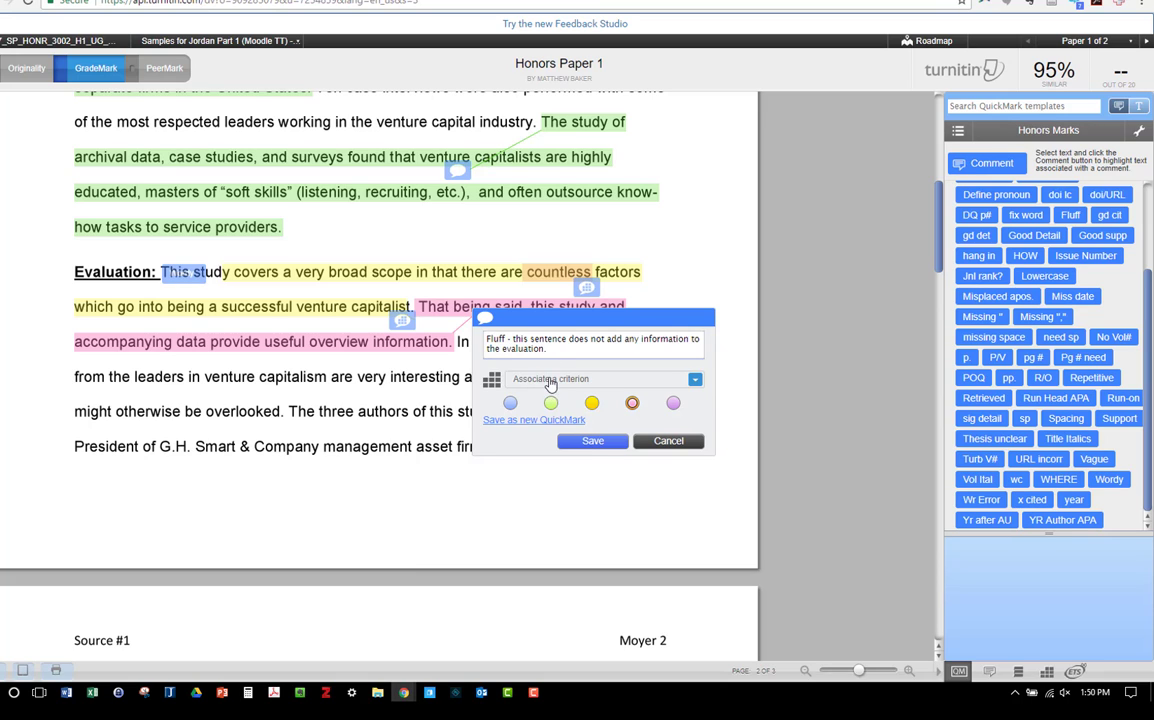
{"action": "left_click", "coordinate": [592, 441]}
Step: Add the comment "be specific about the insights" on the yellow-highlighted "offer good insight" and associate it with the Evaluation criterion
{"action": "left_click", "coordinate": [617, 413]}
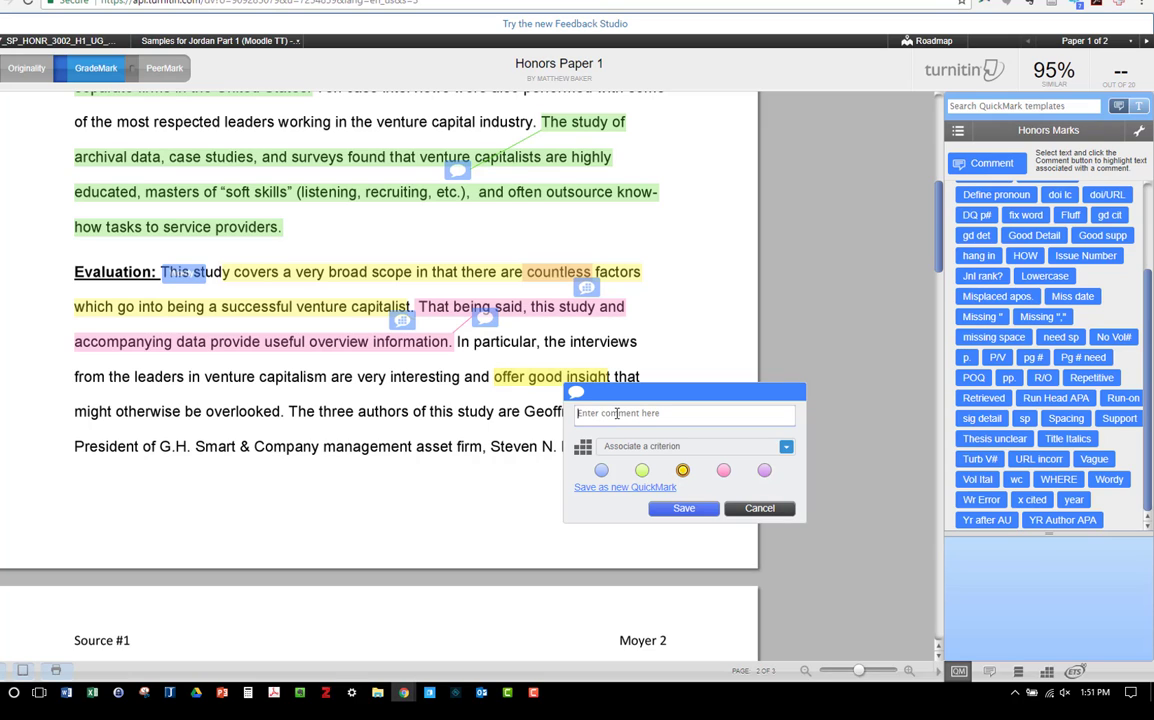
{"action": "type", "text": "be specific about the insights"}
{"action": "left_click", "coordinate": [618, 441]}
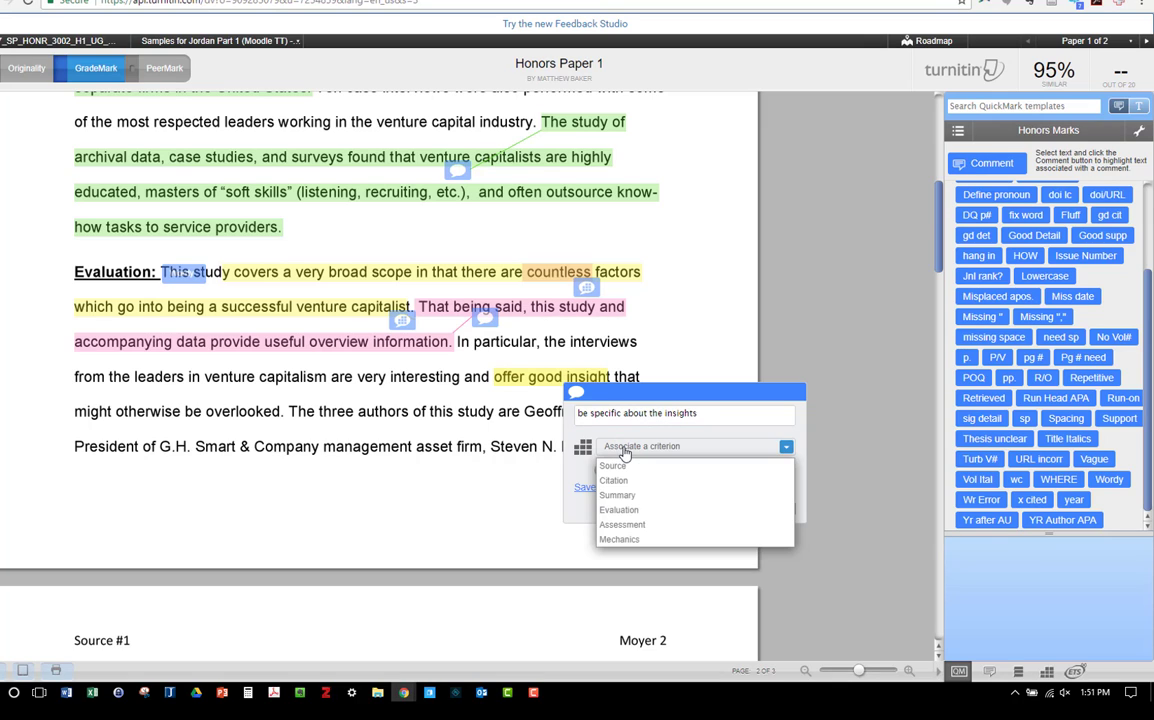
{"action": "left_click", "coordinate": [617, 511]}
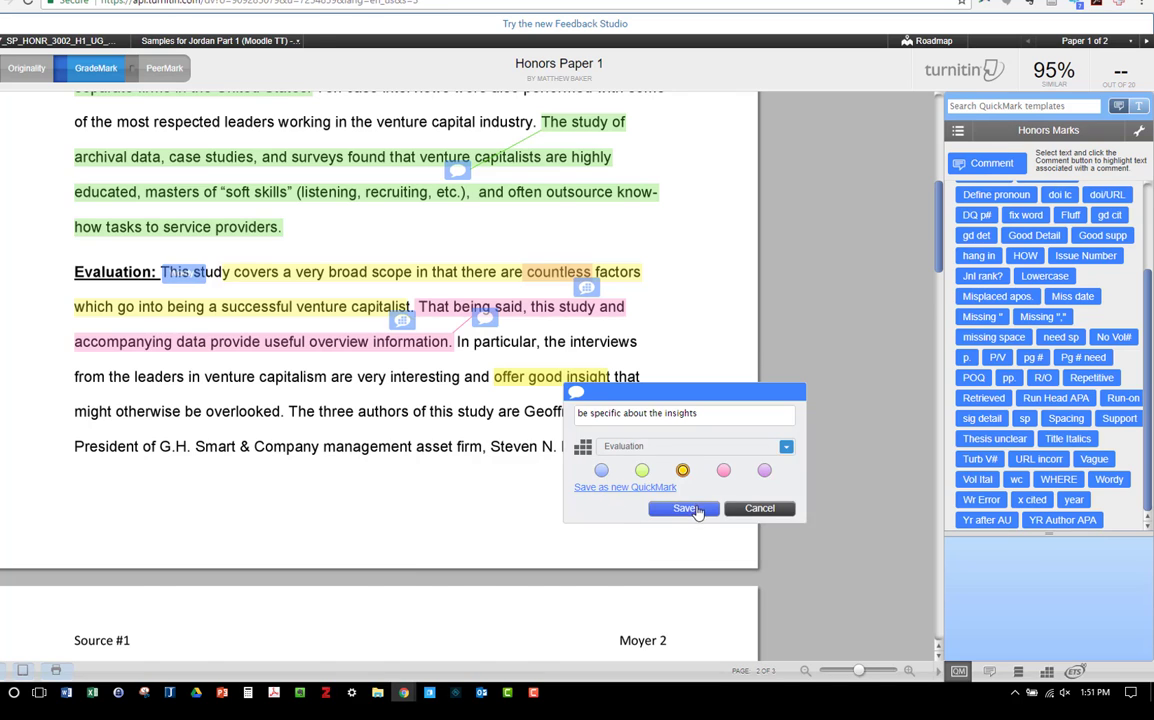
{"action": "left_click", "coordinate": [699, 510]}
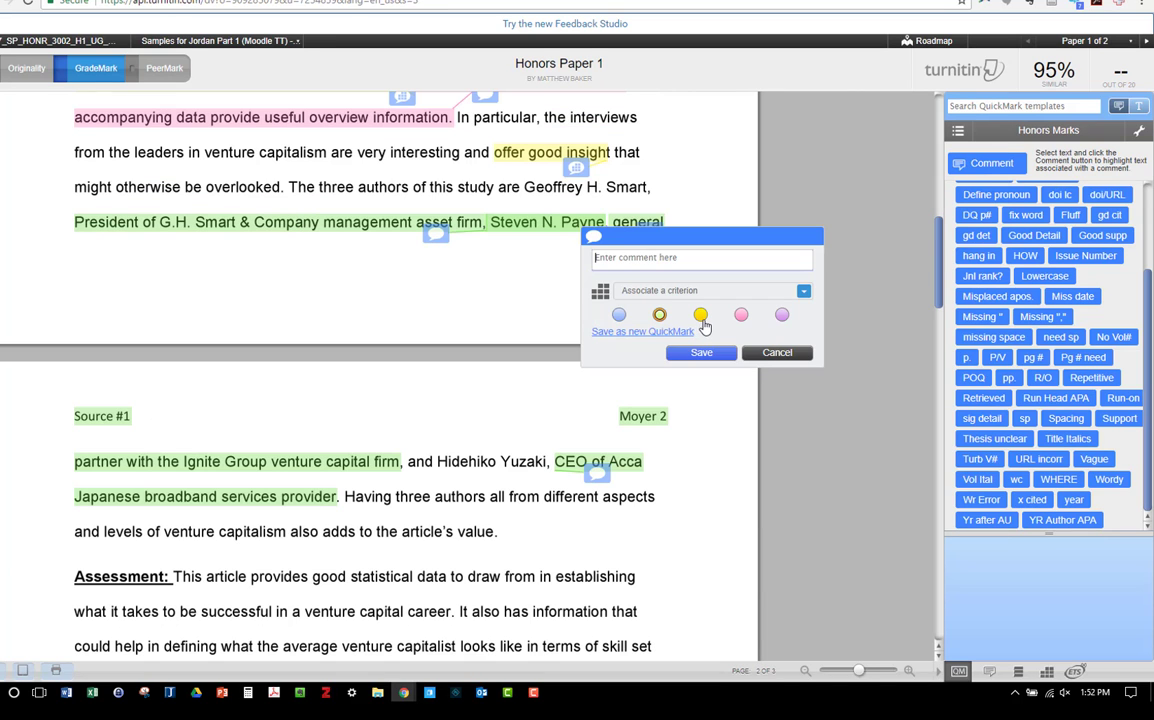
Step: Add a yellow comment on the second author's name: "What else has this author written? How many times has this article been cited?", associated with Evaluation
{"action": "left_click", "coordinate": [700, 316]}
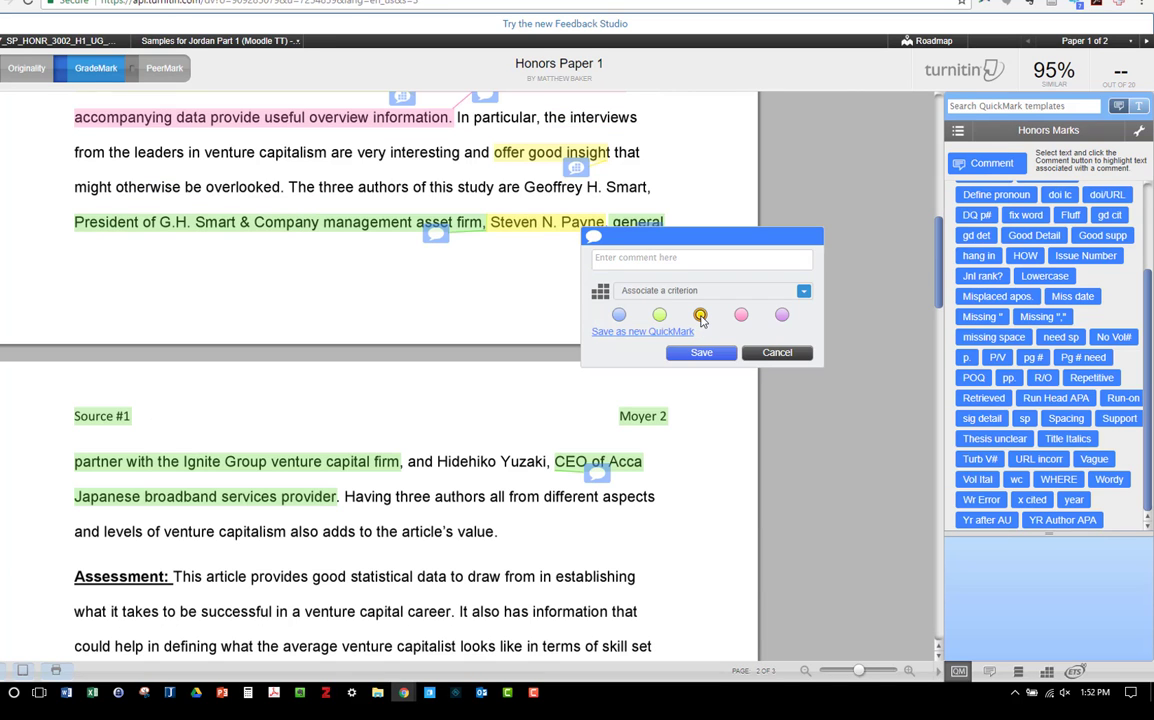
{"action": "left_click", "coordinate": [620, 264]}
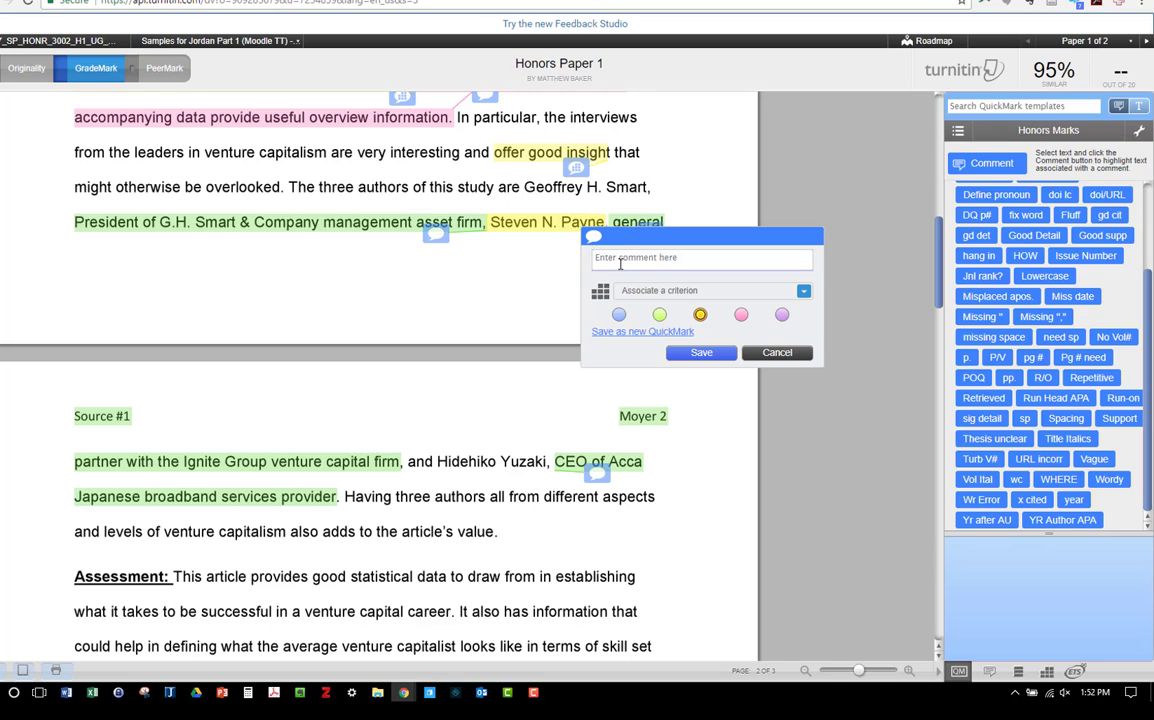
{"action": "key", "text": "ctrl+v"}
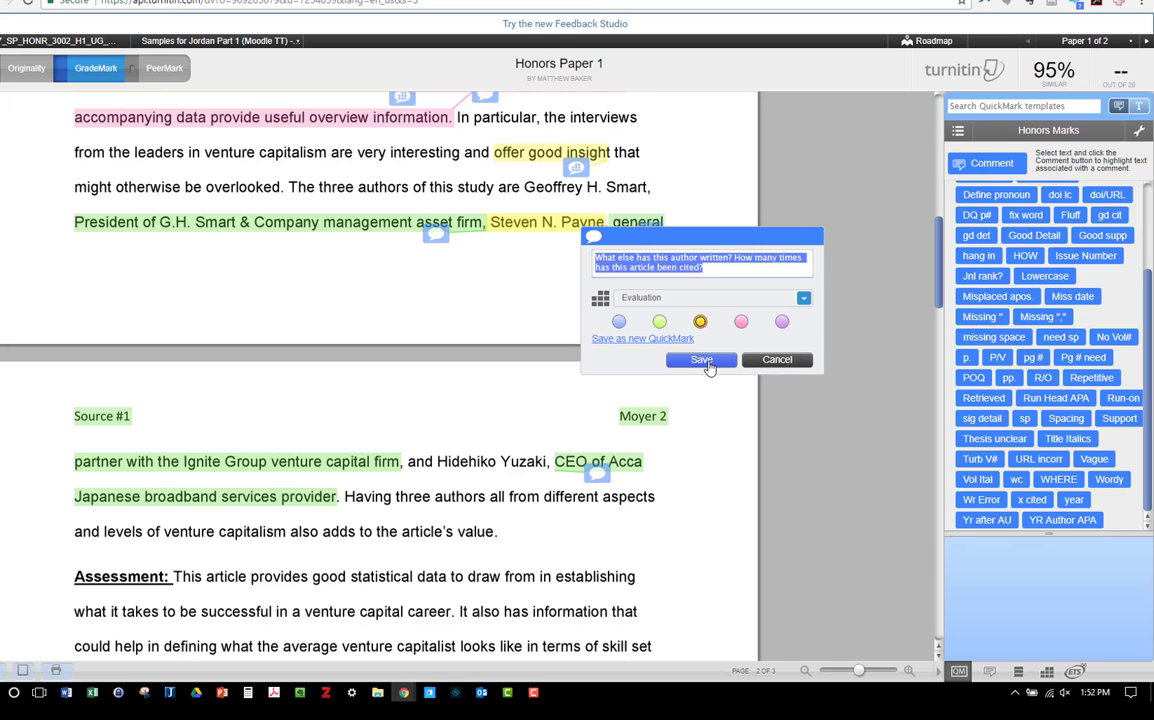
{"action": "left_click", "coordinate": [702, 352]}
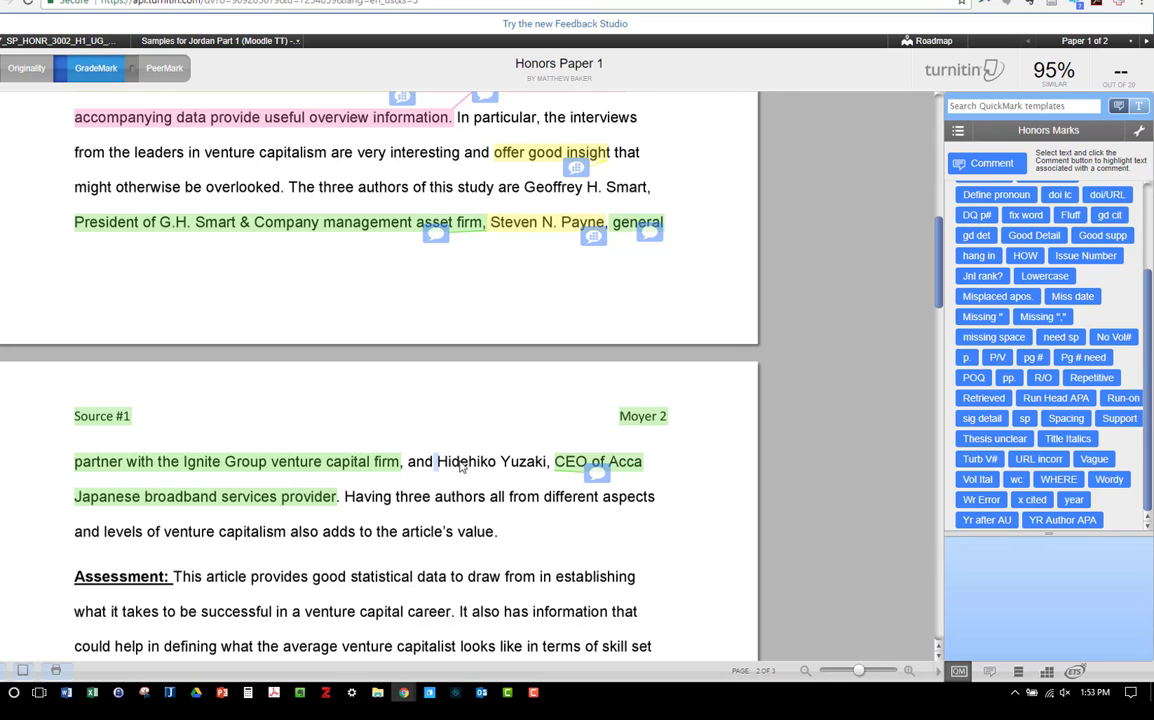
Step: Add the yellow comment "What else has this author written? How many times has this article been cited?" on the third author's name
{"action": "left_click_drag", "start_coordinate": [442, 466], "coordinate": [550, 471]}
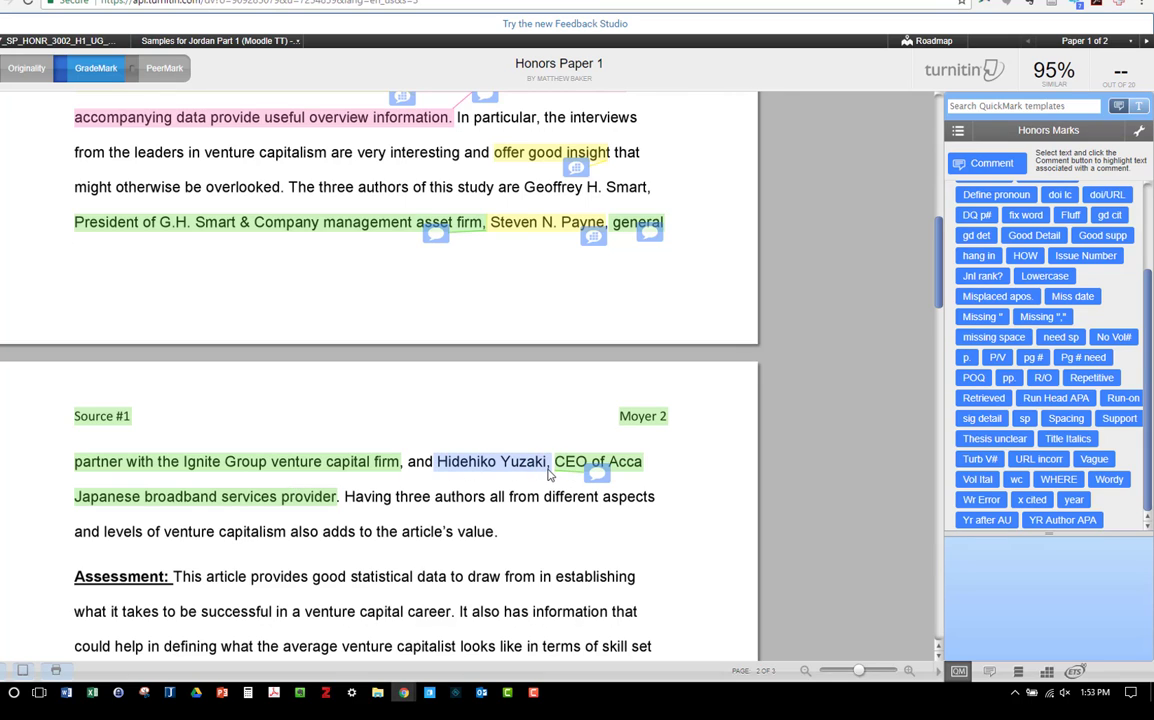
{"action": "left_click", "coordinate": [507, 467]}
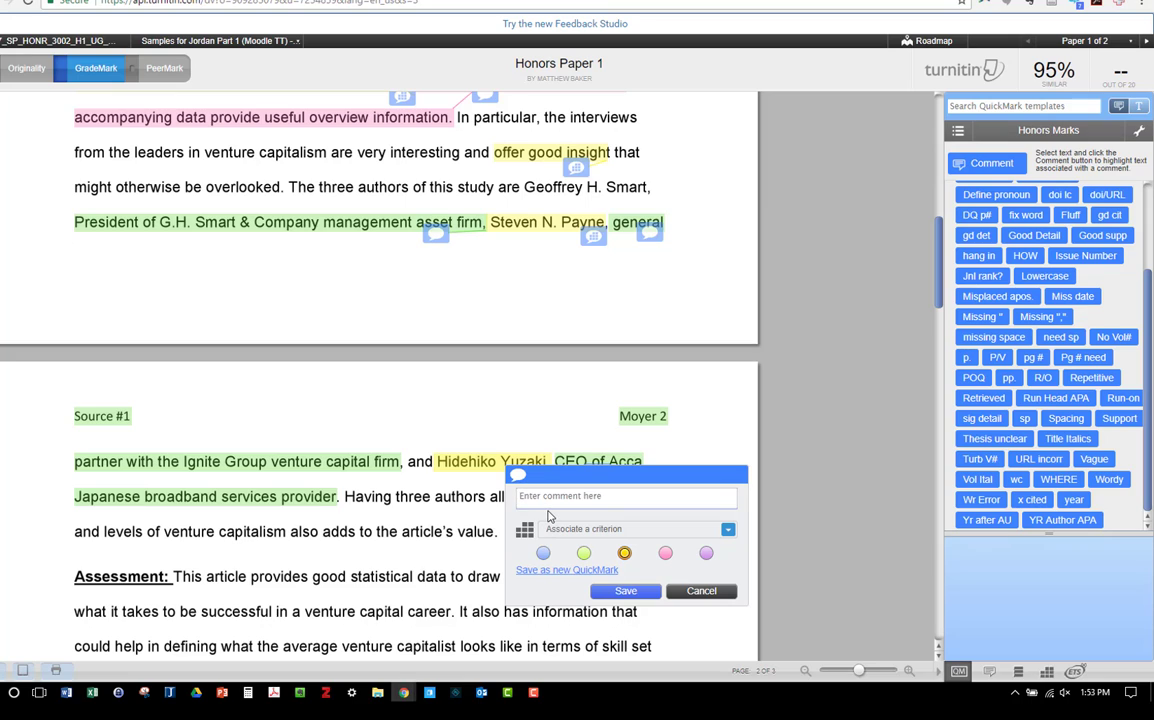
{"action": "type", "text": "What else has this author written? How many times has this article been cited?"}
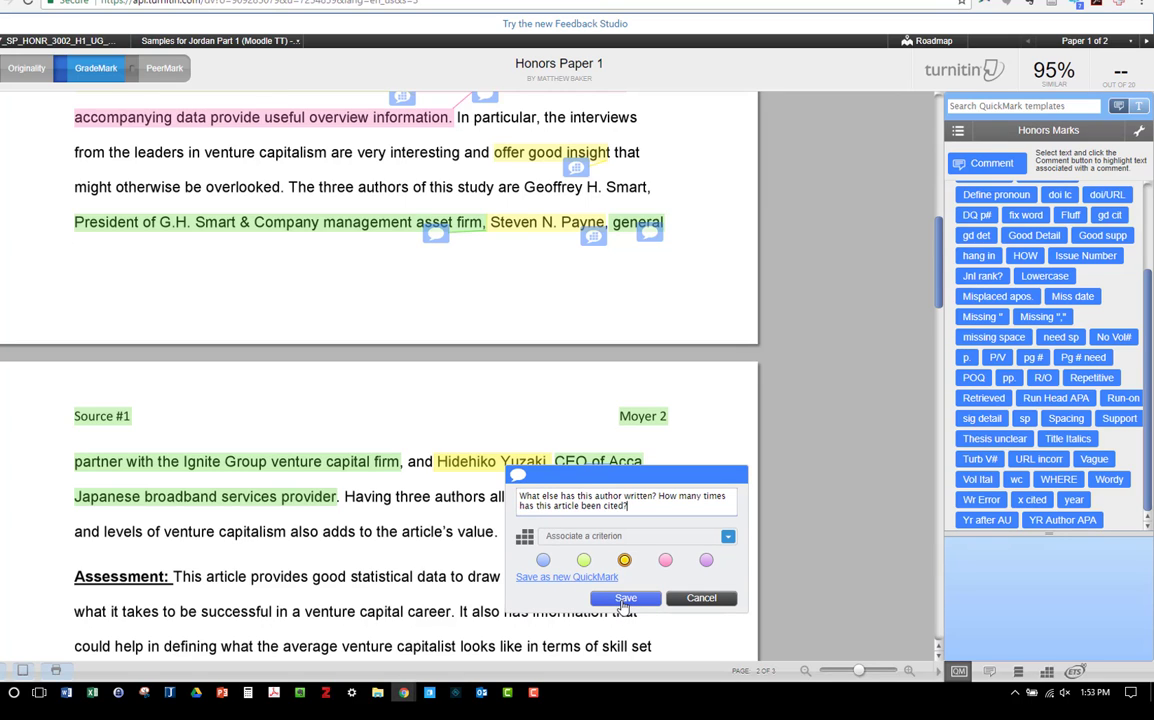
{"action": "left_click", "coordinate": [624, 598]}
Step: Comment on "value" with "What can you tell me about the journal? Does it have a ranking? Check Scopus or the publisher website." under Evaluation
{"action": "scroll", "coordinate": [485, 430], "scroll_direction": "down", "scroll_amount": 1}
{"action": "double_click", "coordinate": [482, 422]}
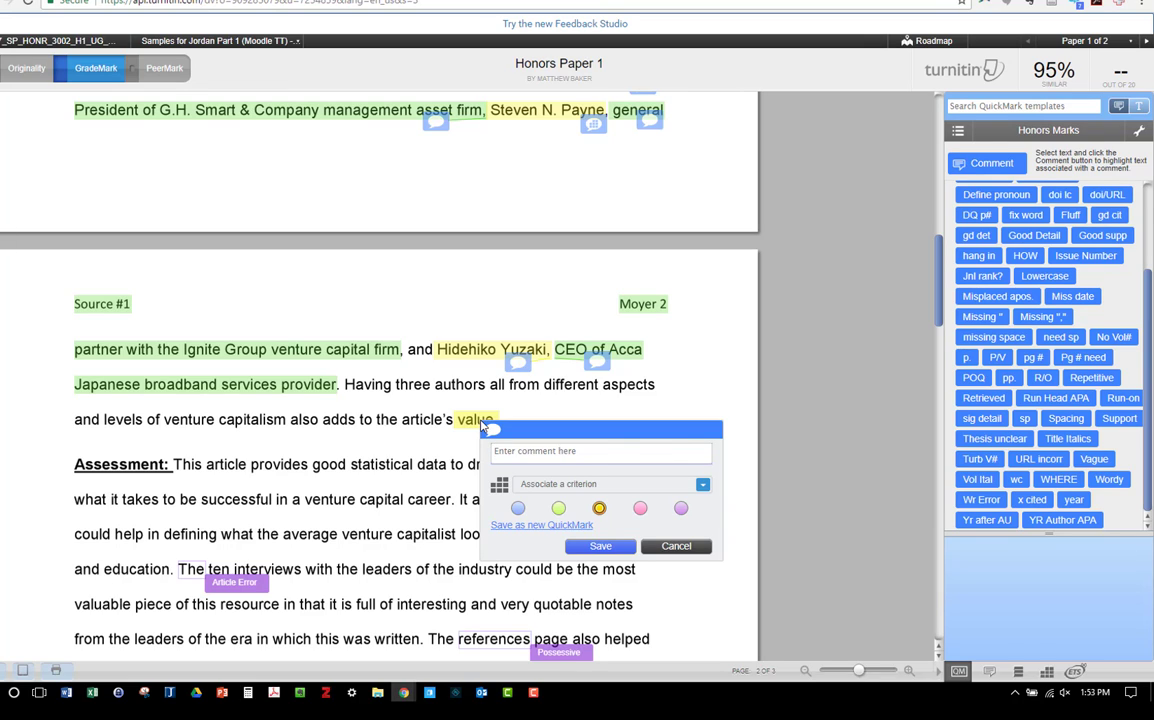
{"action": "type", "text": "What can you tell me about the journal? Does it have a ranking? Check Scopus or the publisher website."}
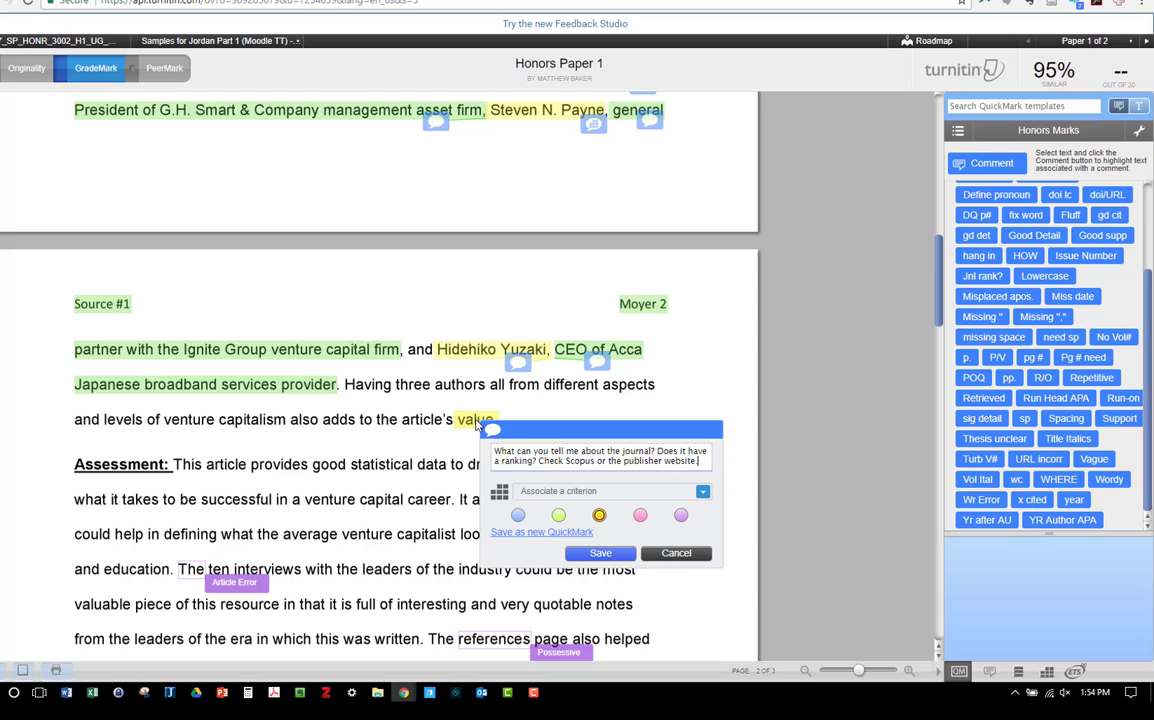
{"action": "left_click", "coordinate": [564, 492]}
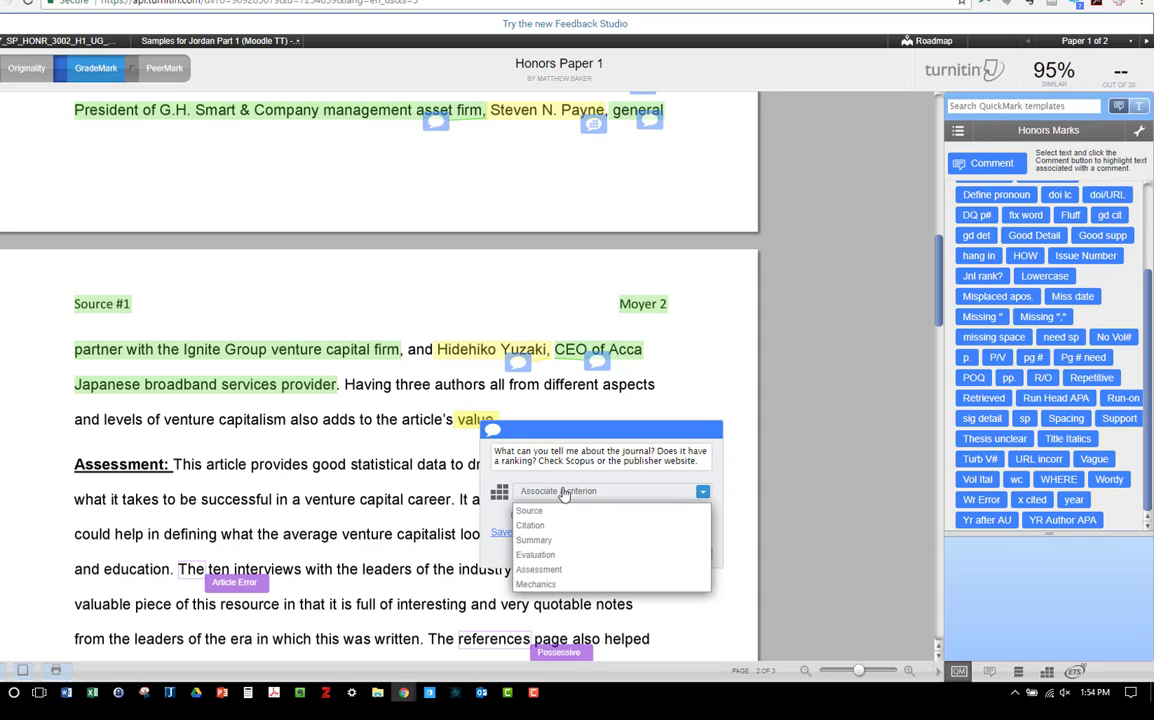
{"action": "left_click", "coordinate": [537, 554]}
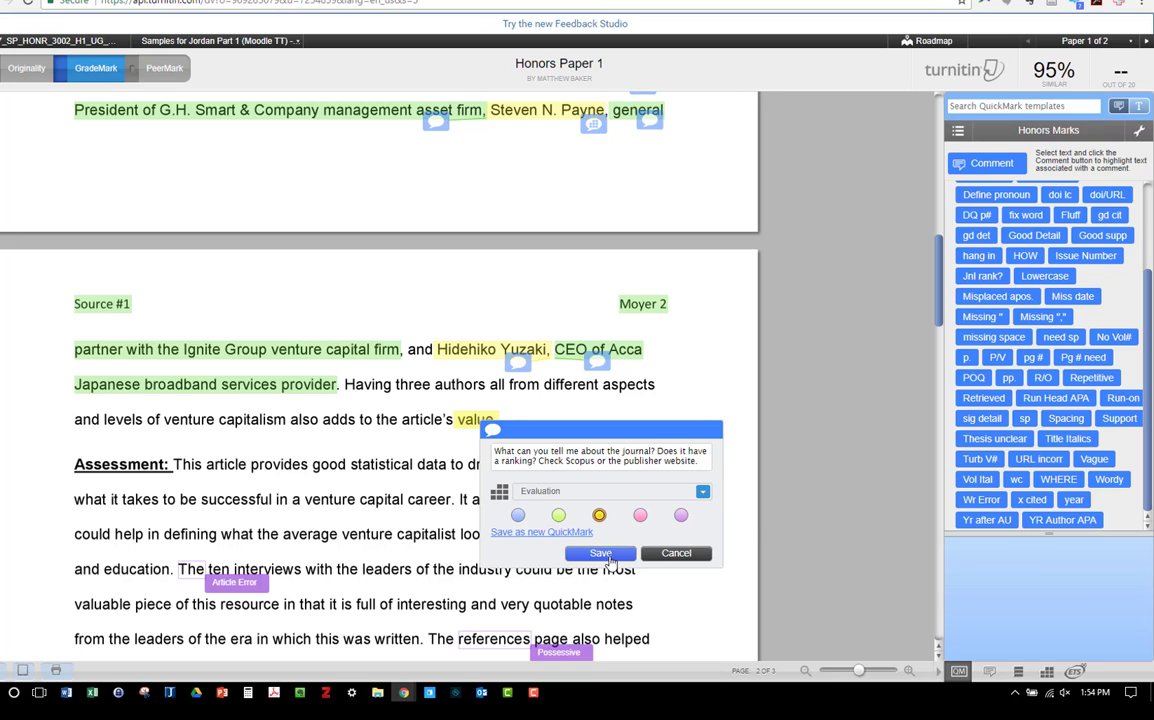
{"action": "left_click", "coordinate": [601, 553]}
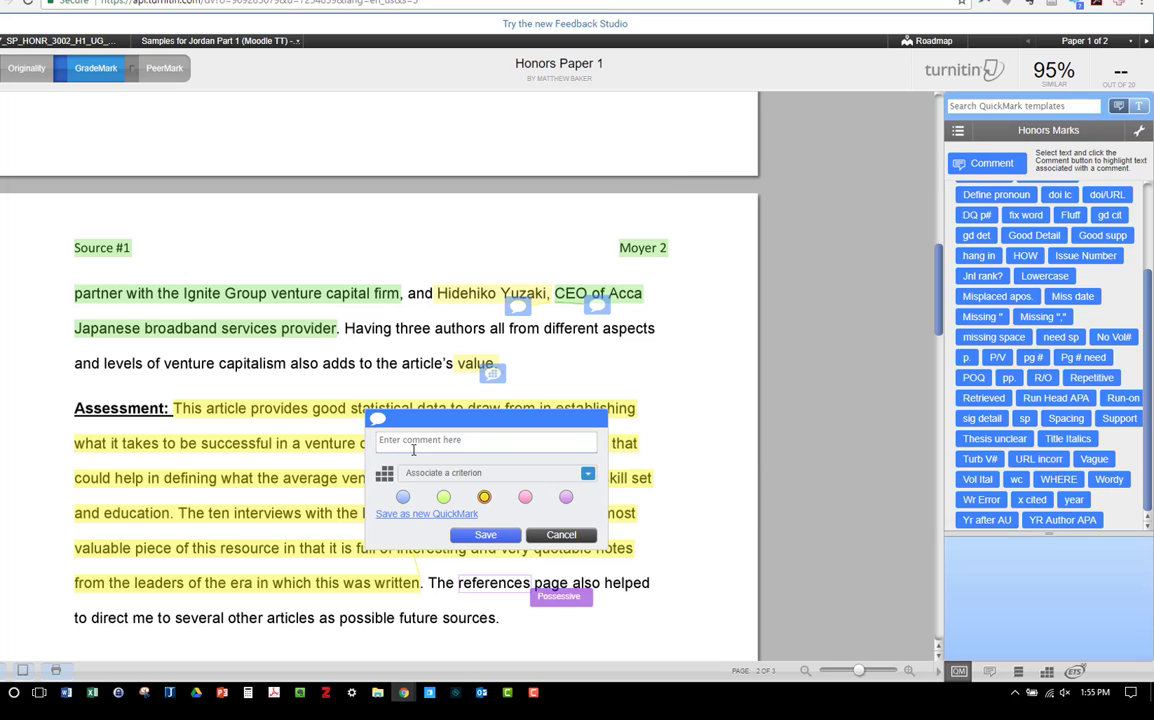
Step: Add a comment on the yellow-highlighted Assessment text requesting its use in BEAM terms, and associate it with the Assessment criterion
{"action": "type", "text": "Please write how you will use it in terms of BEAM - Background, Exhibit/Evidence, Assessment, Method"}
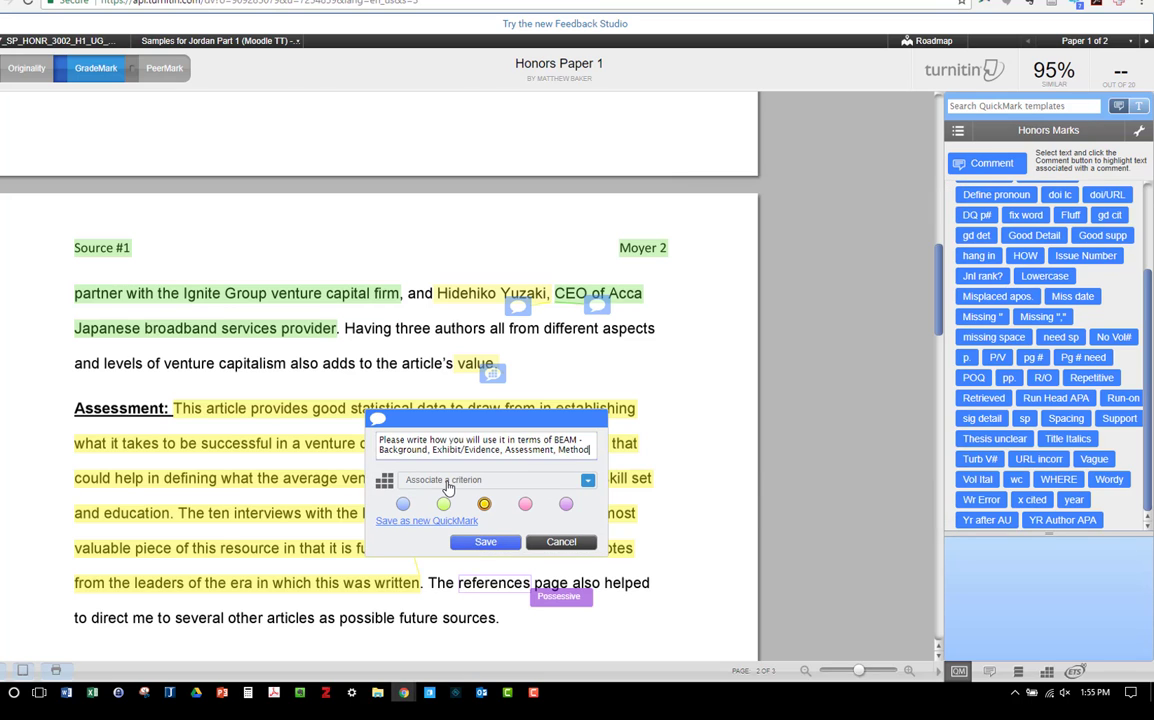
{"action": "left_click", "coordinate": [447, 484]}
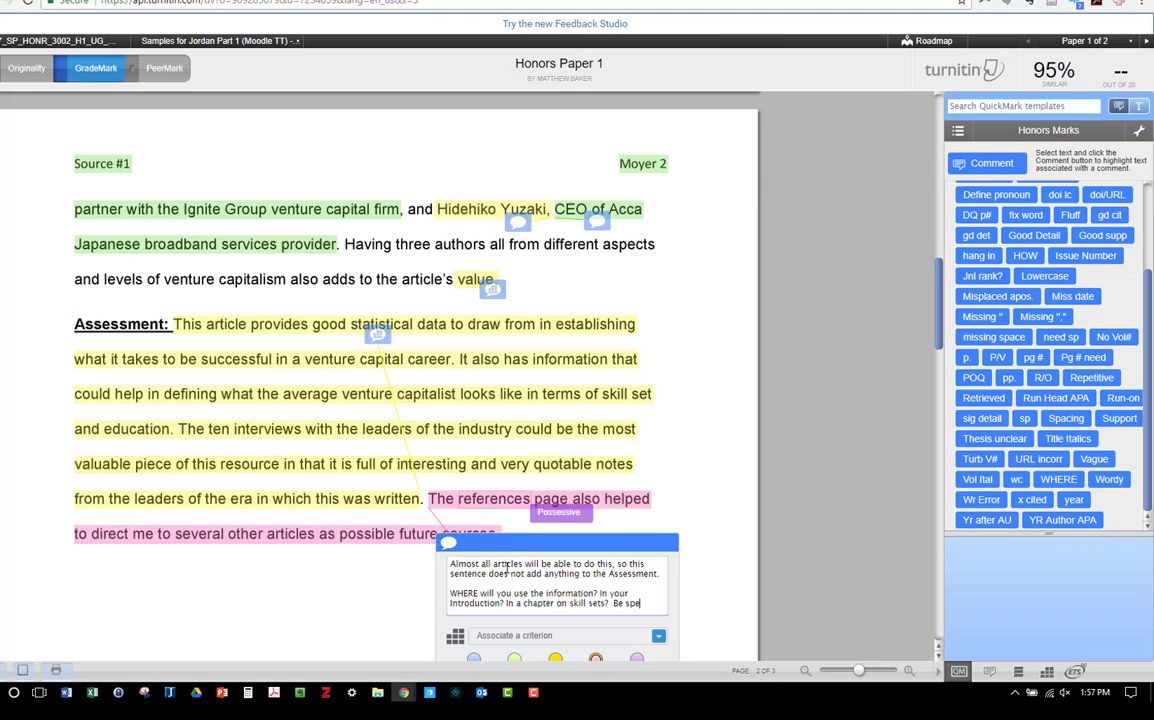
Step: Finish the pink comment on the last Assessment sentence with "Be specific.", associate it with the Assessment criterion and save it
{"action": "type", "text": "cific"}
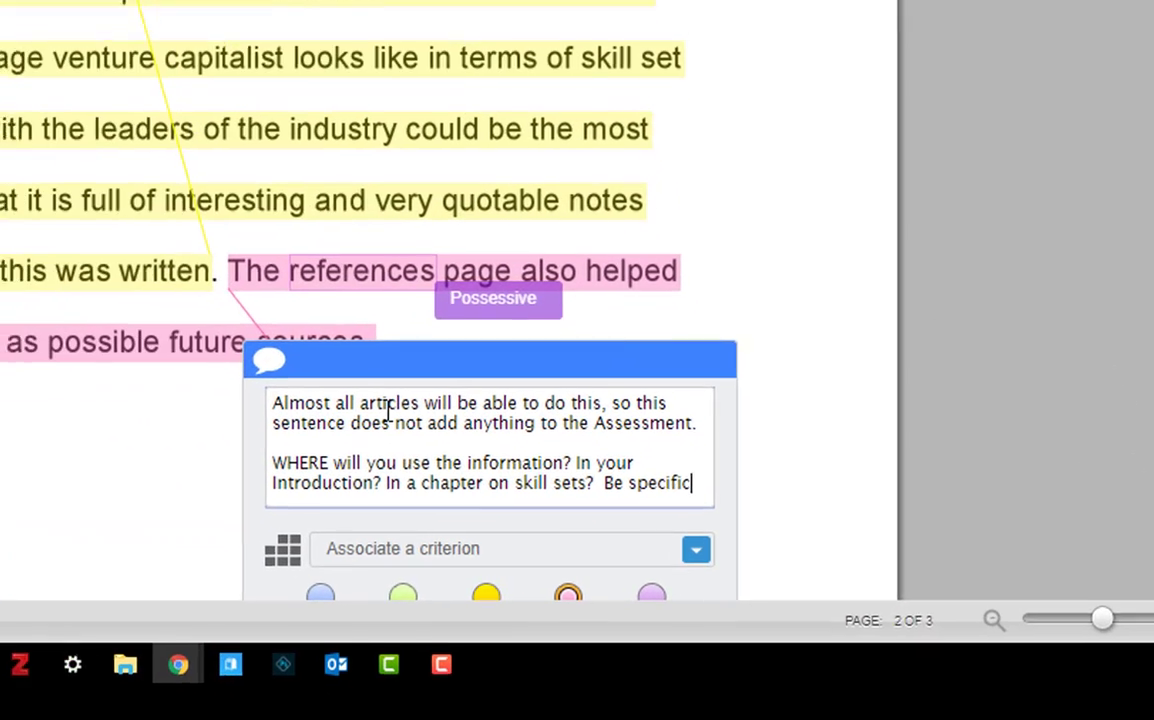
{"action": "type", "text": "."}
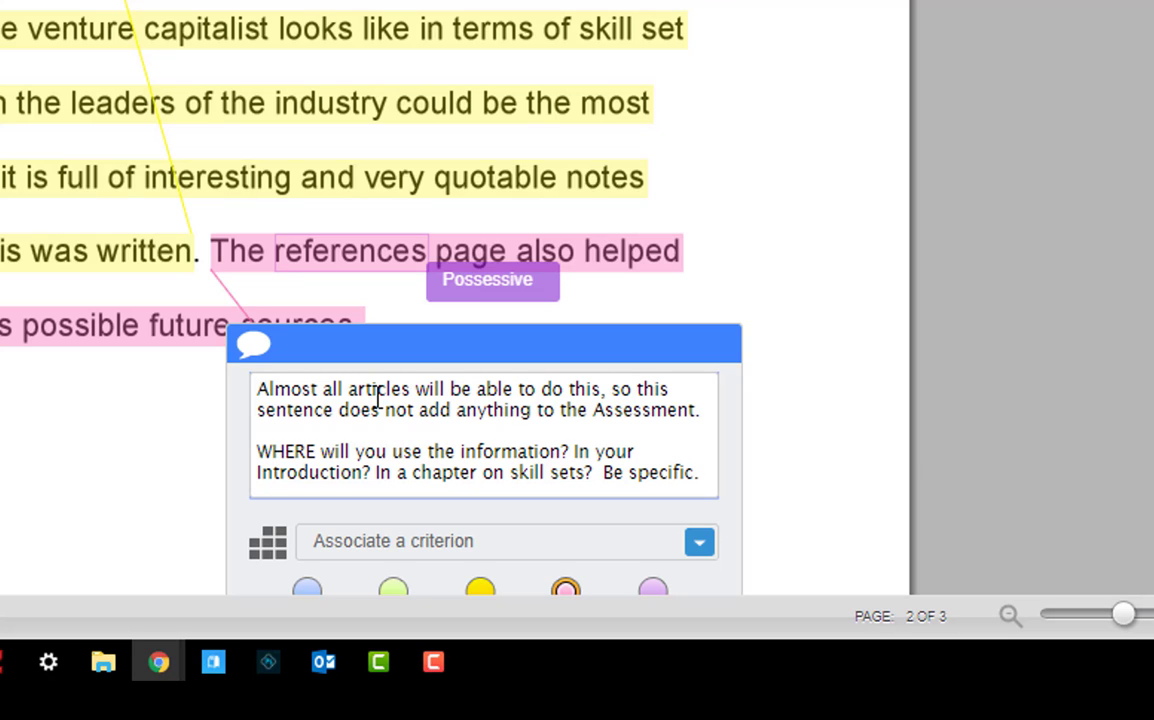
{"action": "left_click", "coordinate": [376, 545]}
{"action": "left_click", "coordinate": [380, 542]}
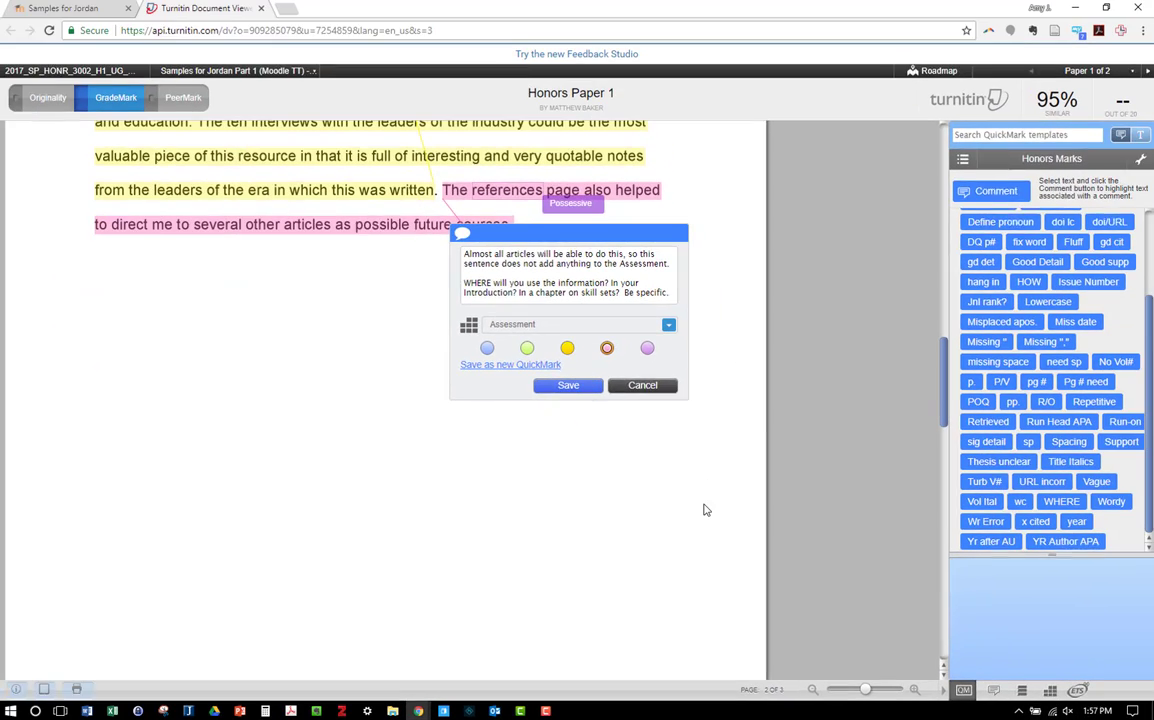
{"action": "left_click", "coordinate": [566, 387]}
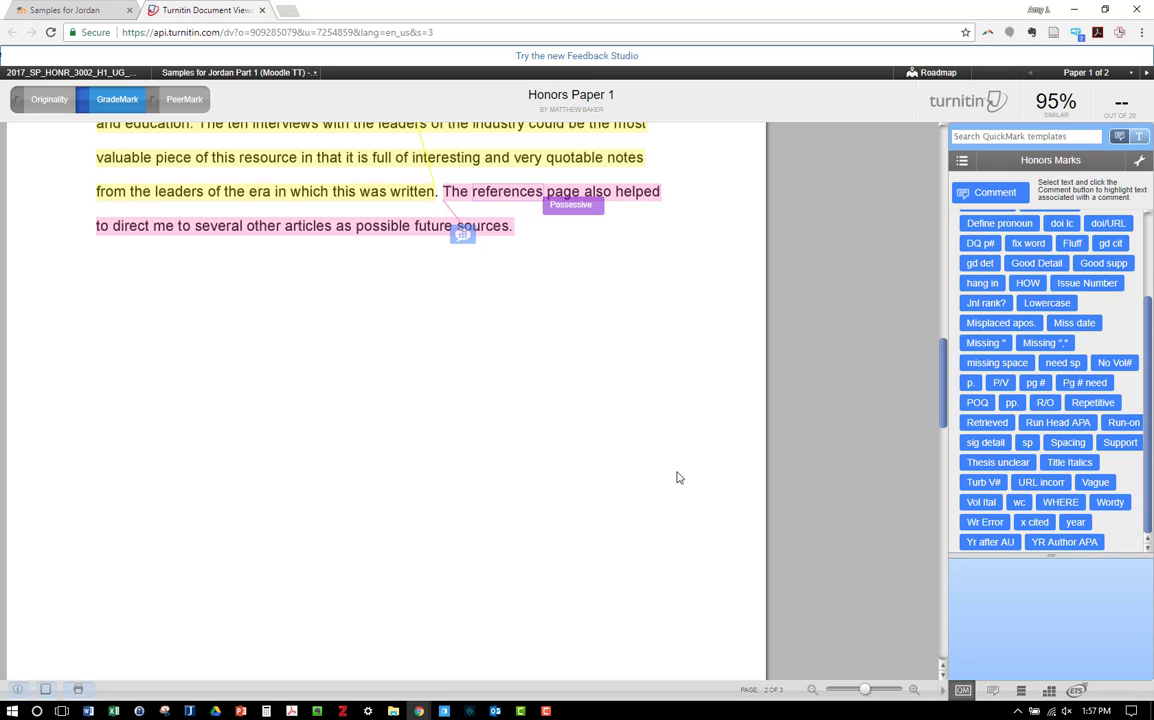
Step: Open the Source Annotation Rubric for the paper and score Source 3 and Citation 0
{"action": "scroll", "coordinate": [676, 478], "scroll_direction": "up", "scroll_amount": 7}
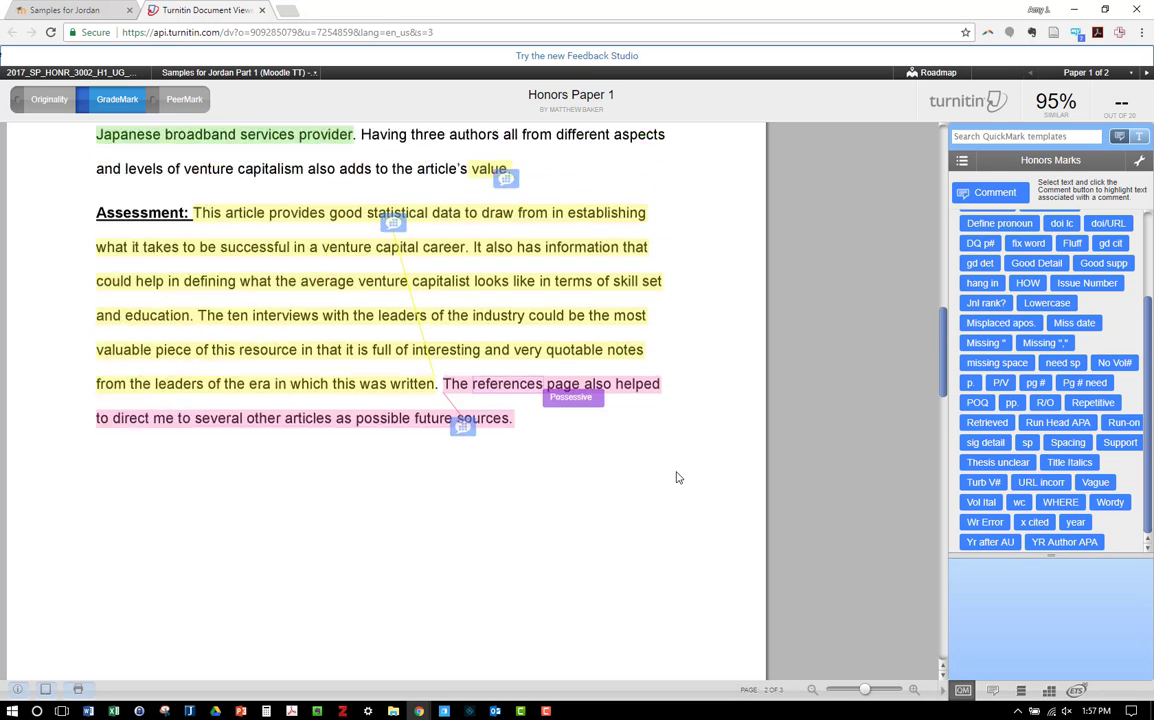
{"action": "scroll", "coordinate": [676, 478], "scroll_direction": "up", "scroll_amount": 6}
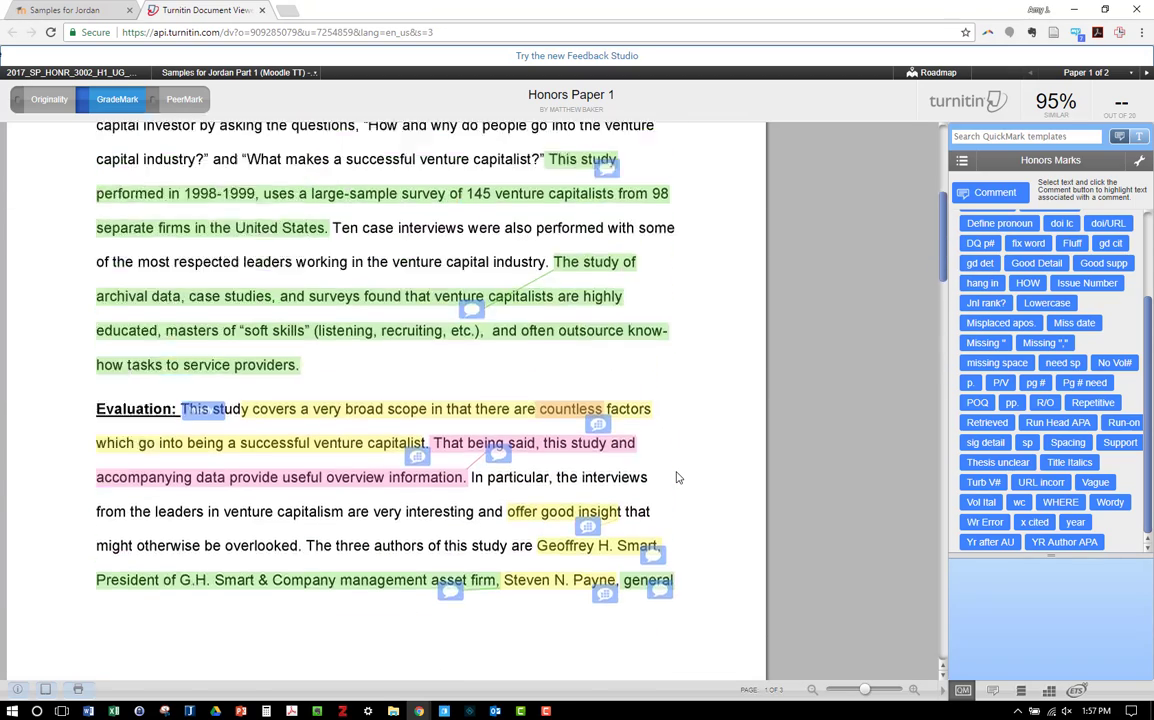
{"action": "scroll", "coordinate": [676, 479], "scroll_direction": "up", "scroll_amount": 2}
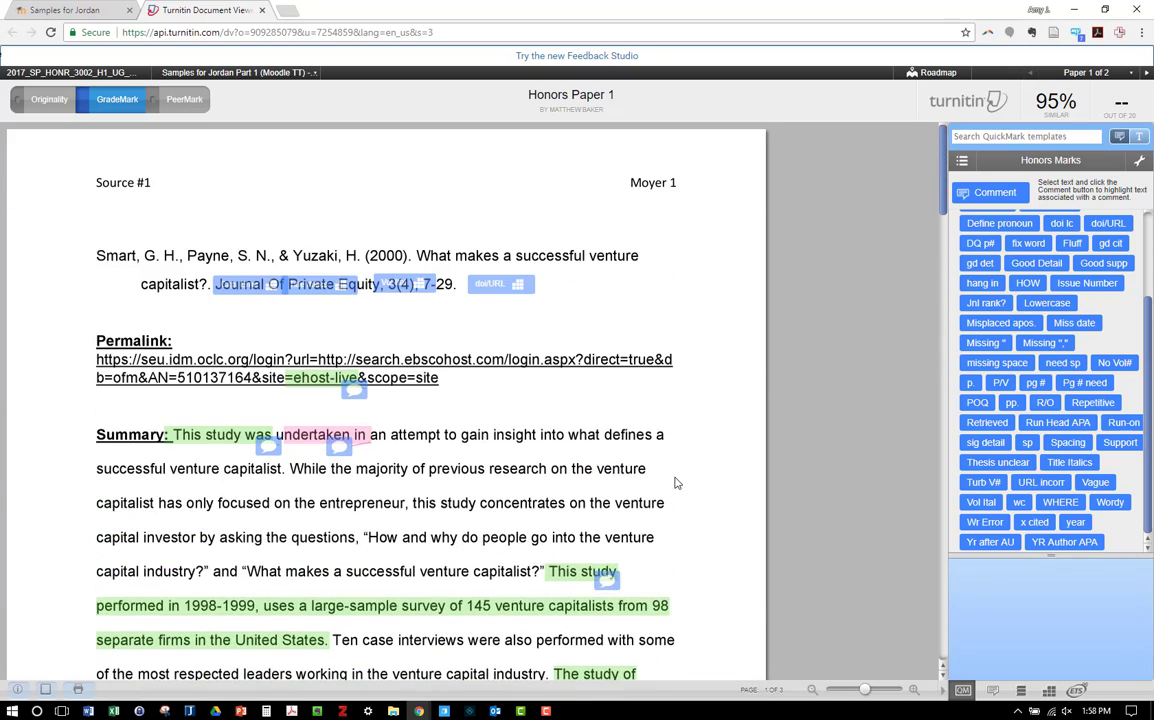
{"action": "left_click", "coordinate": [1048, 693]}
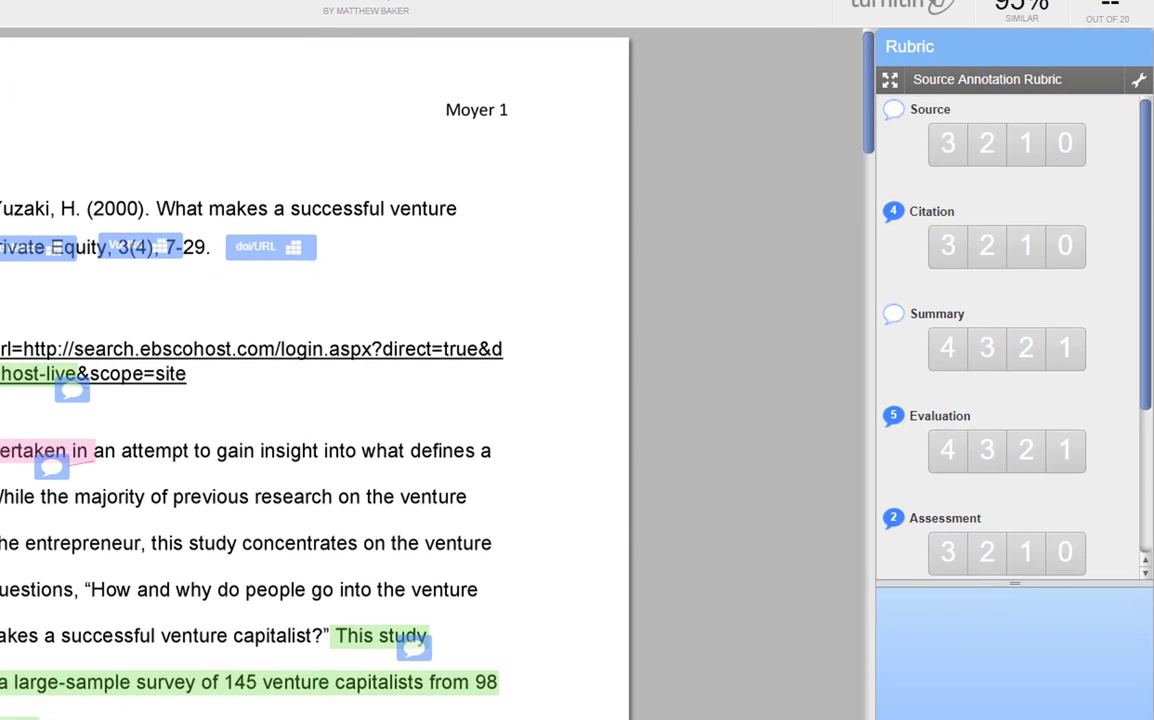
{"action": "mouse_move", "coordinate": [895, 117]}
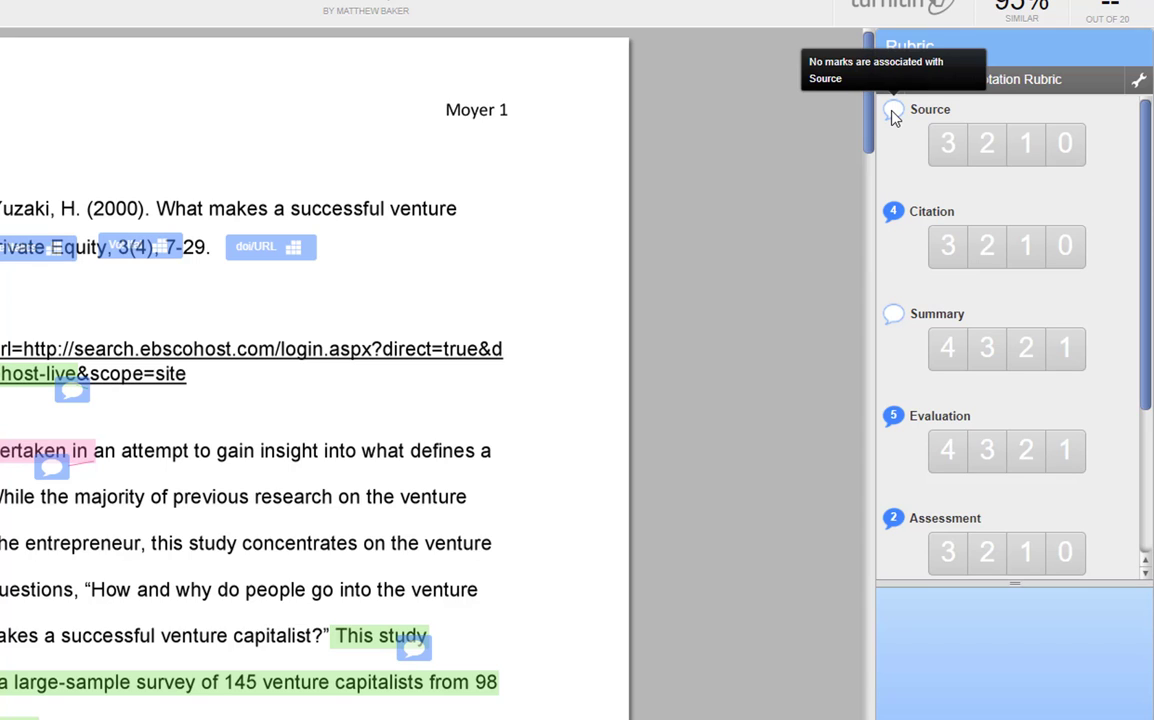
{"action": "mouse_move", "coordinate": [946, 156]}
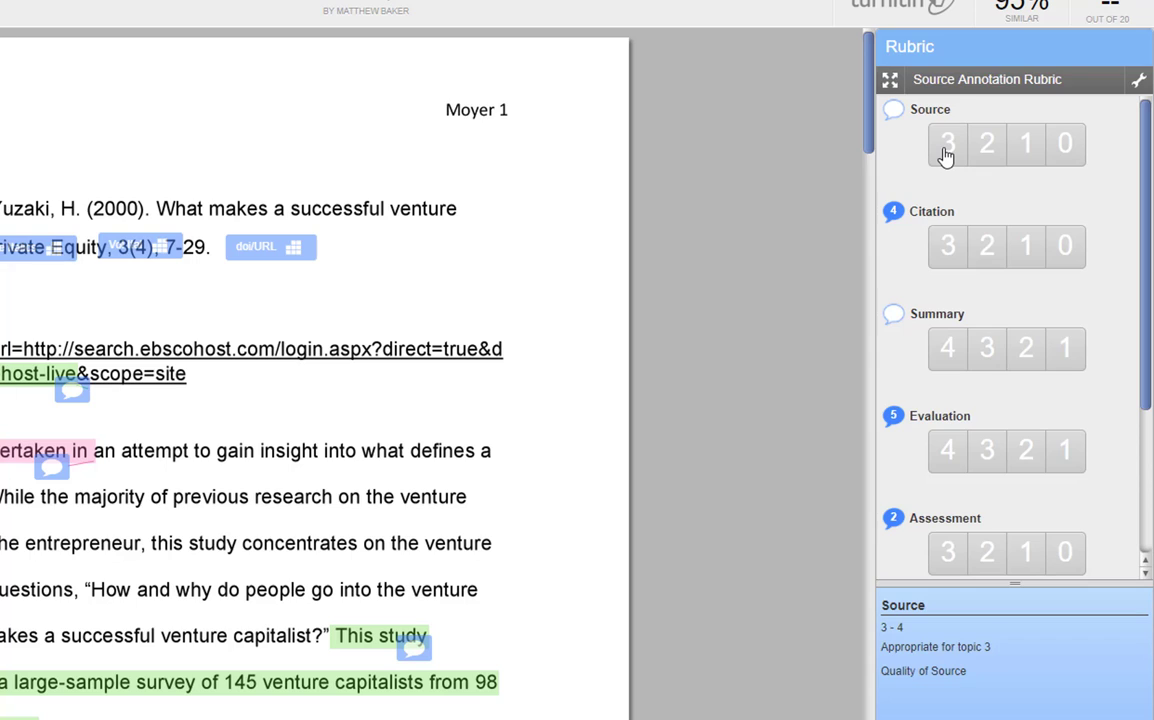
{"action": "left_click", "coordinate": [946, 153]}
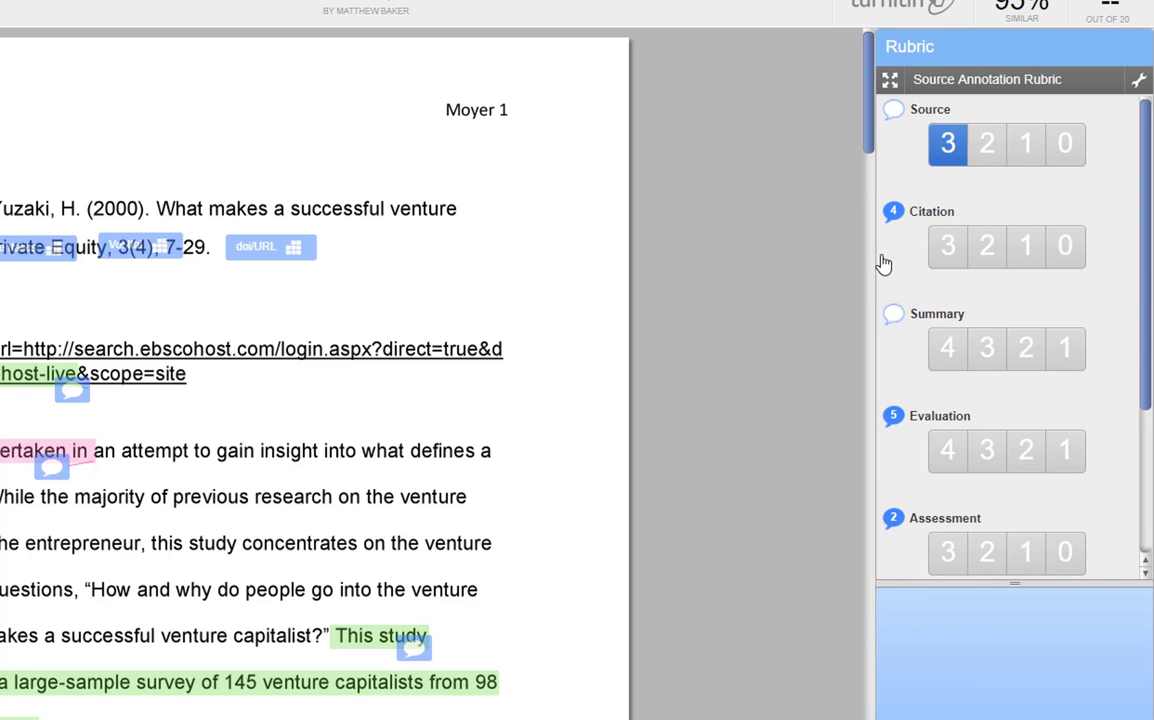
{"action": "left_click", "coordinate": [1064, 256]}
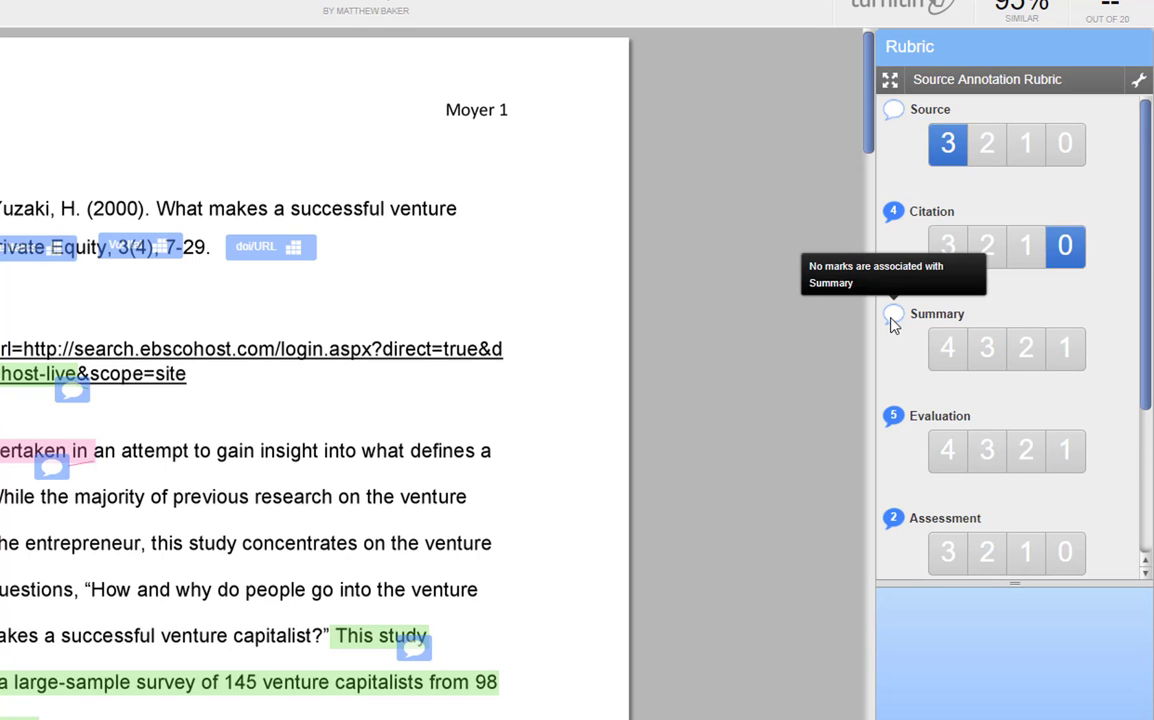
Step: Score the remaining rubric criteria: Summary 4, Evaluation 1, Assessment 1 and Mechanics 3
{"action": "scroll", "coordinate": [441, 536], "scroll_direction": "down", "scroll_amount": 3}
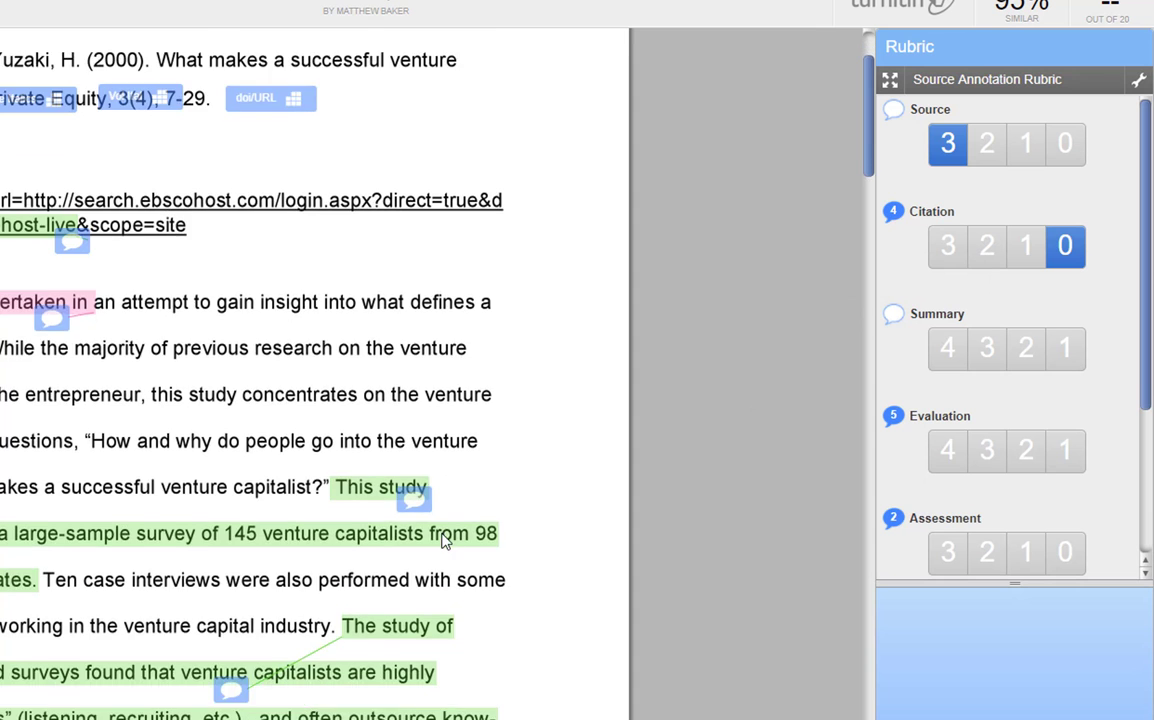
{"action": "scroll", "coordinate": [515, 498], "scroll_direction": "up", "scroll_amount": 1}
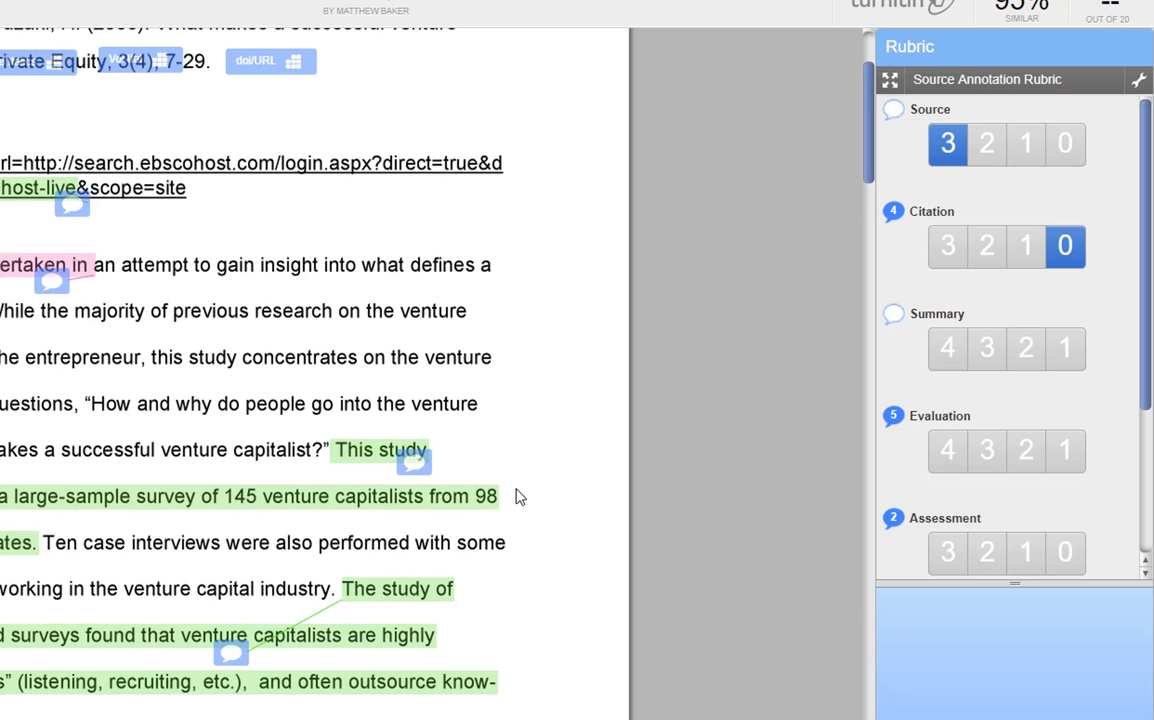
{"action": "mouse_move", "coordinate": [947, 355]}
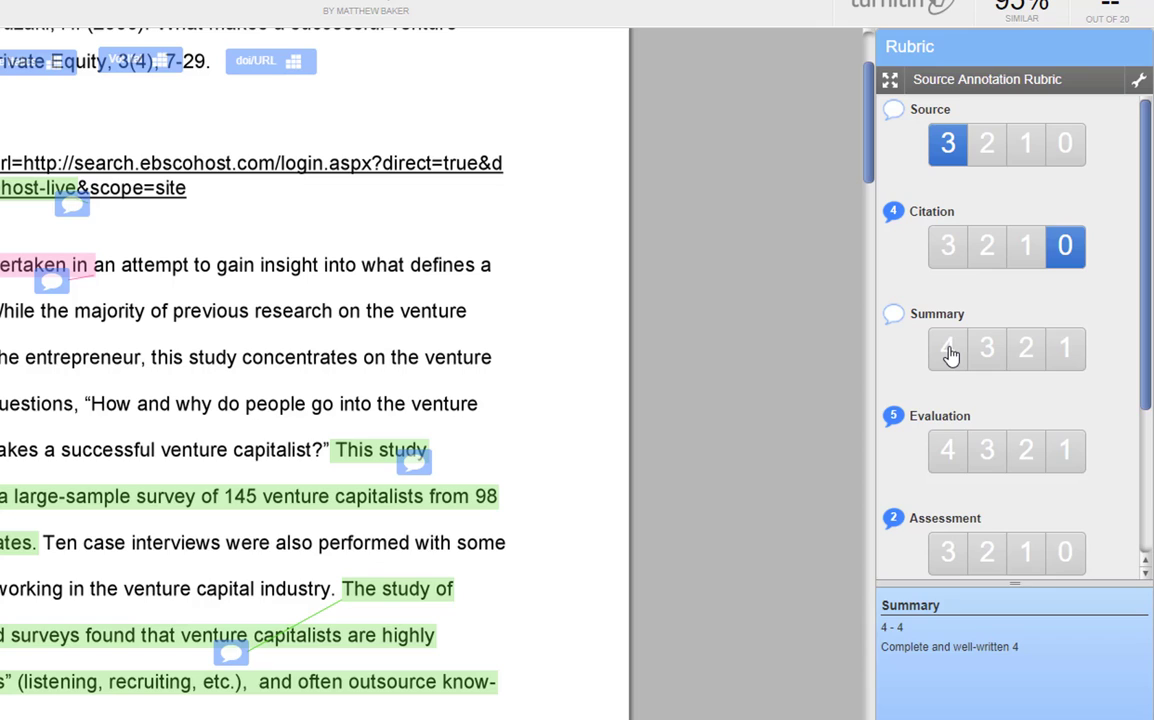
{"action": "left_click", "coordinate": [948, 349]}
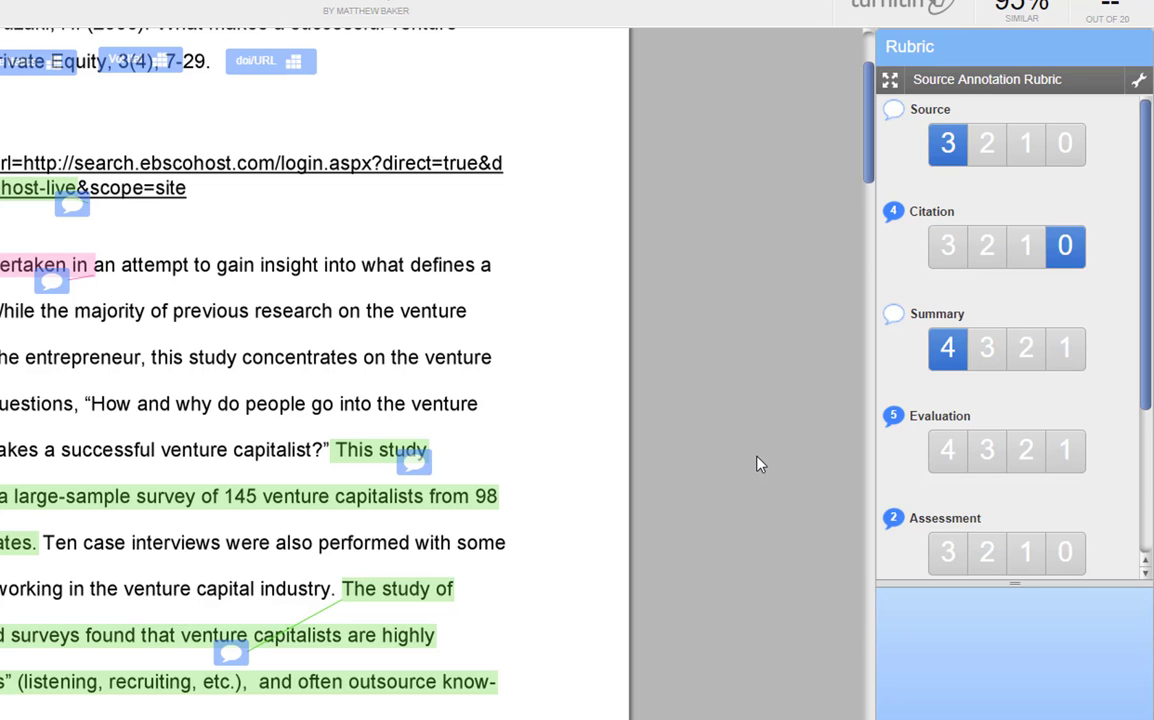
{"action": "left_click", "coordinate": [1071, 457]}
{"action": "scroll", "coordinate": [1060, 450], "scroll_direction": "down", "scroll_amount": 2}
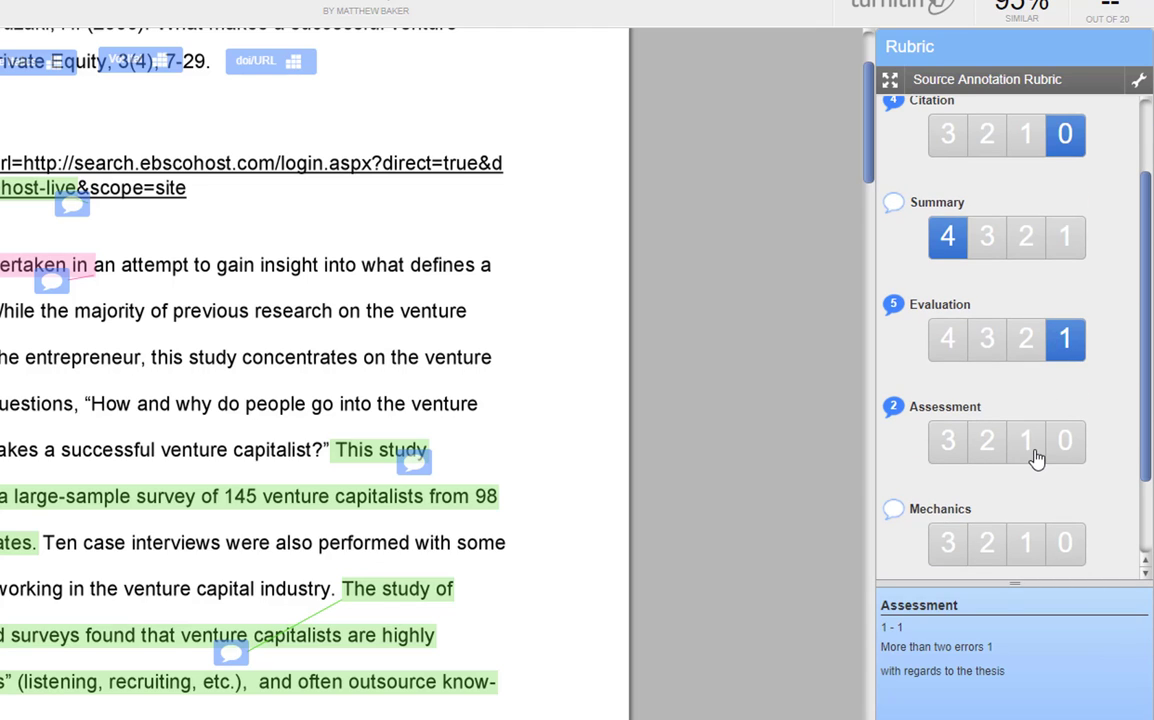
{"action": "left_click", "coordinate": [1037, 456]}
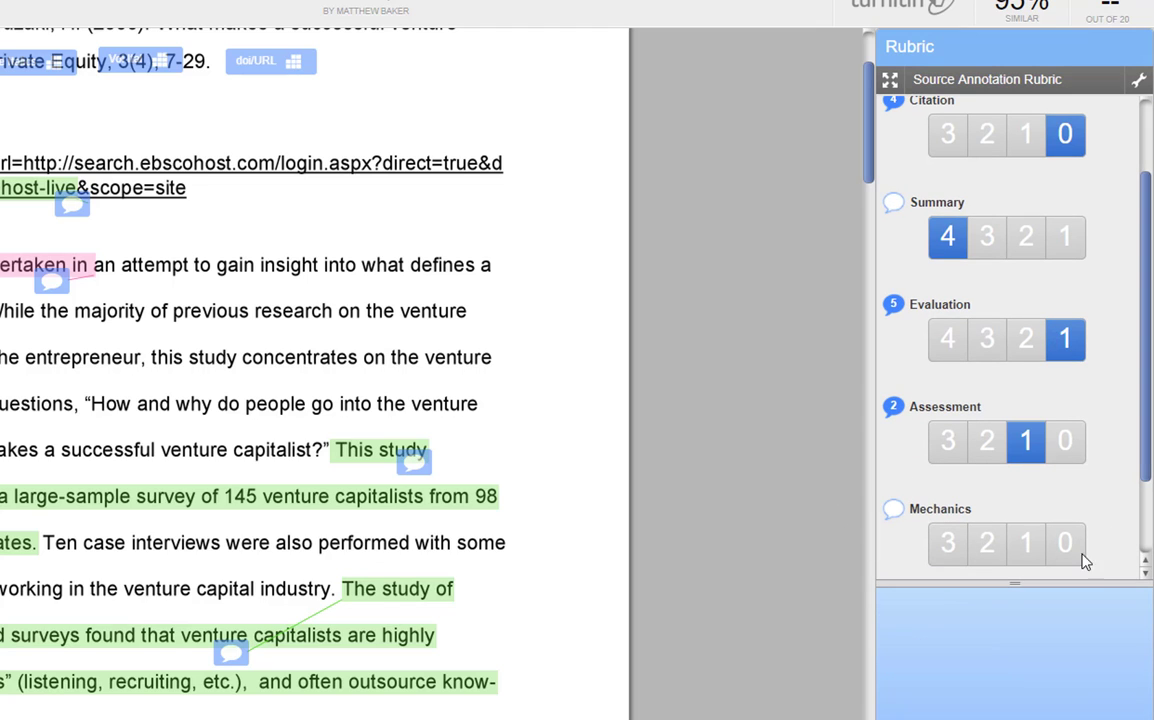
{"action": "left_click", "coordinate": [948, 556]}
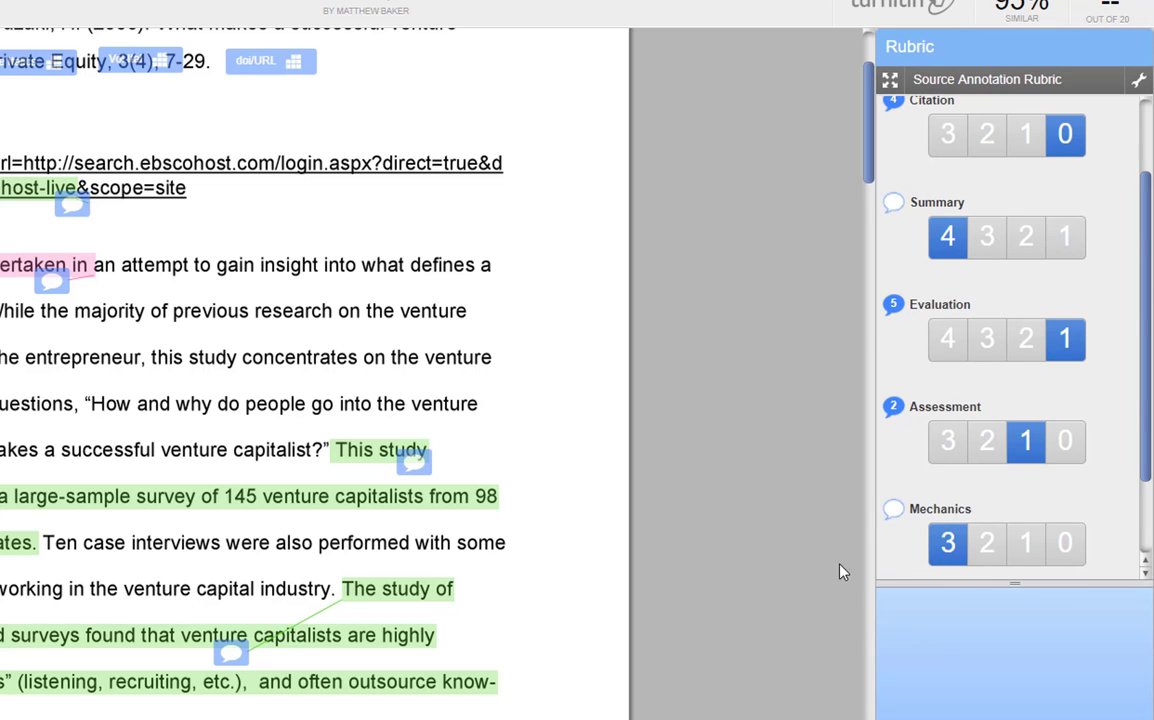
Step: Apply the rubric percentage to the grade of Honors Paper 1
{"action": "left_click_drag", "start_coordinate": [943, 587], "coordinate": [1043, 719]}
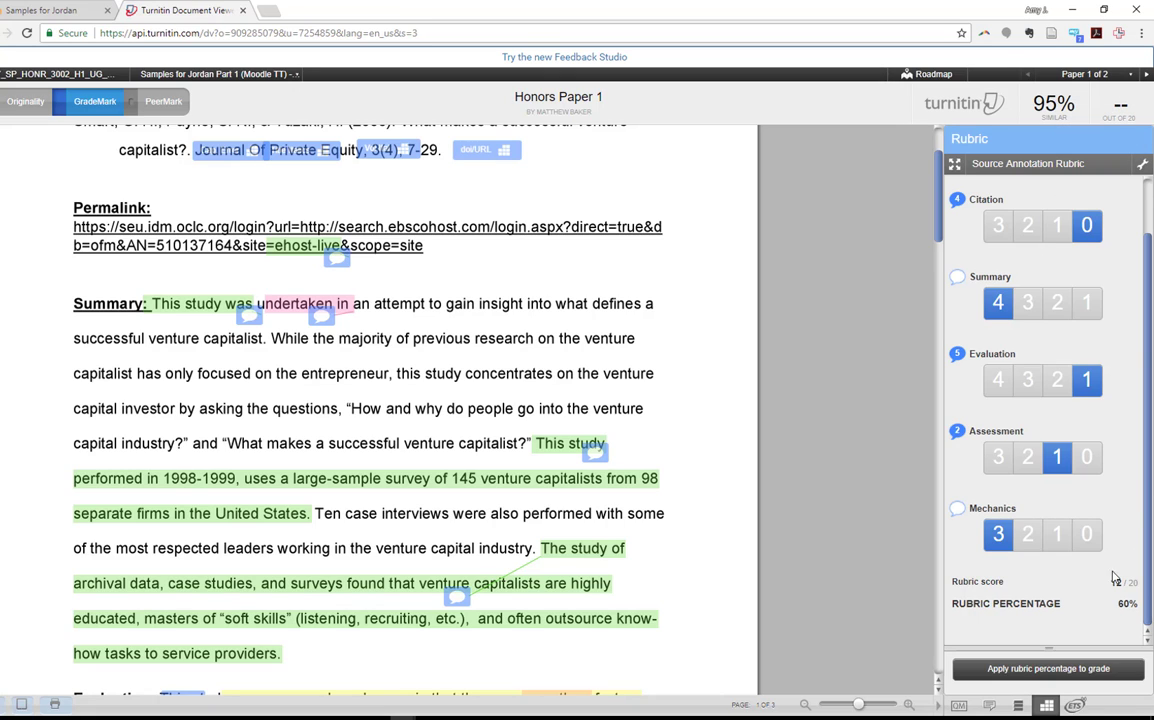
{"action": "left_click", "coordinate": [1015, 679]}
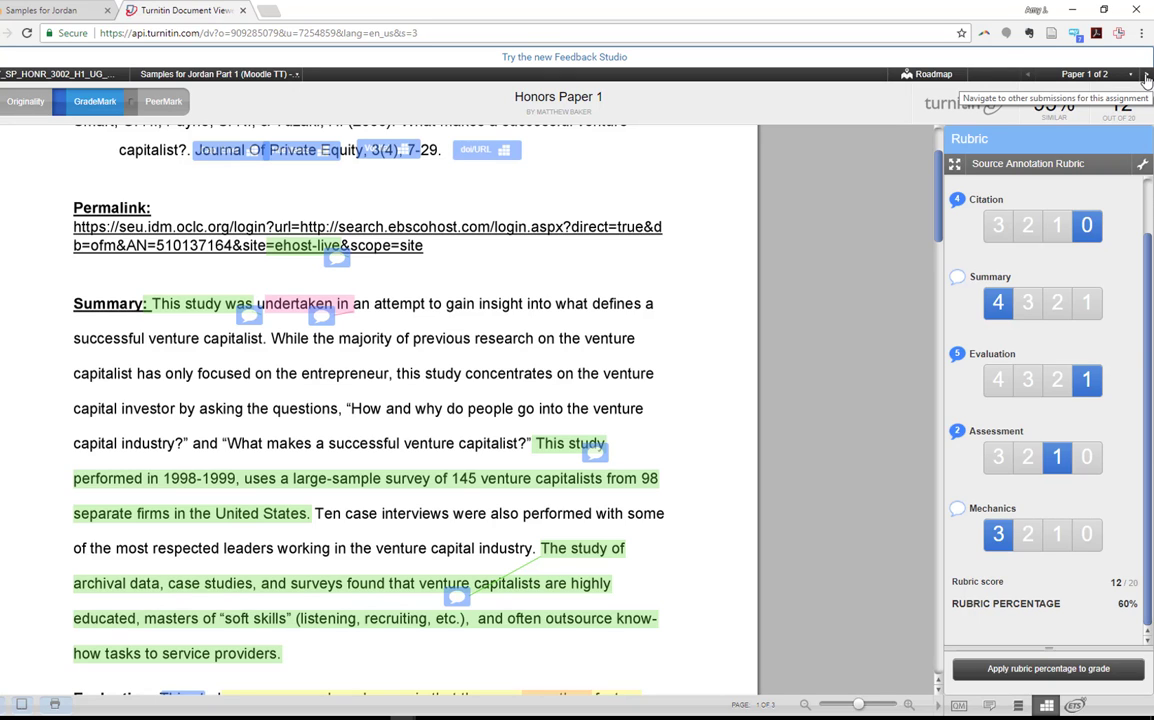
Step: View the next submission, Honors Paper 2, and return to Honors Paper 1
{"action": "left_click", "coordinate": [1146, 77]}
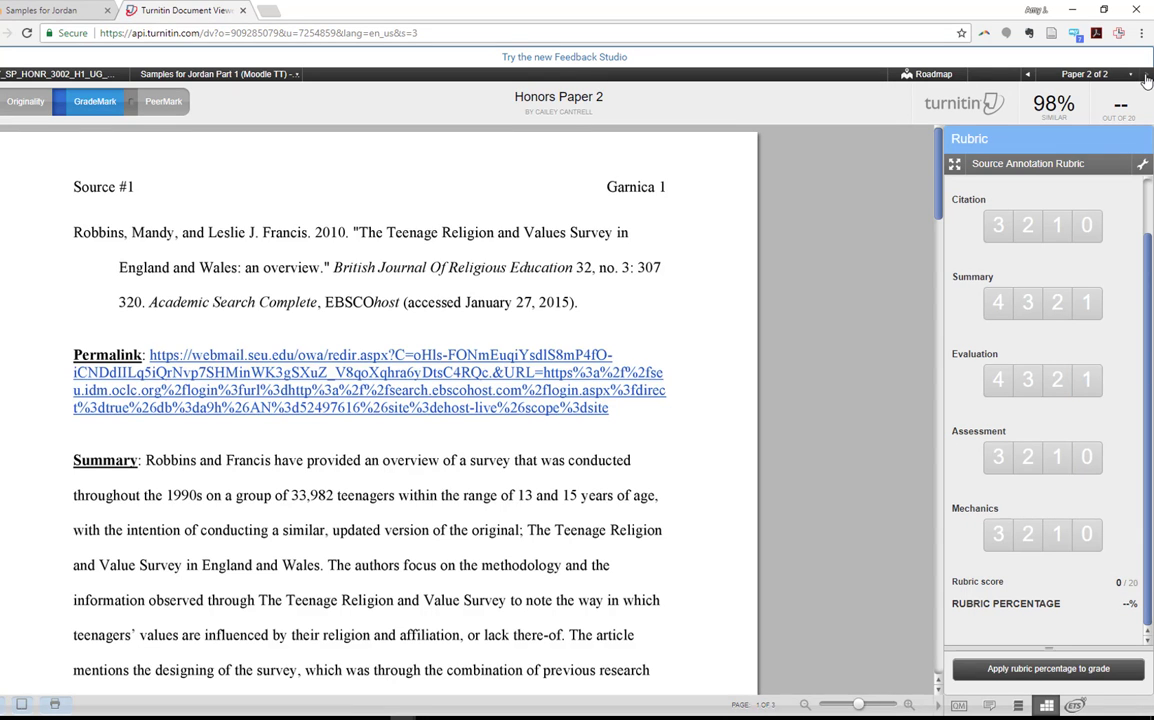
{"action": "left_click", "coordinate": [1028, 80]}
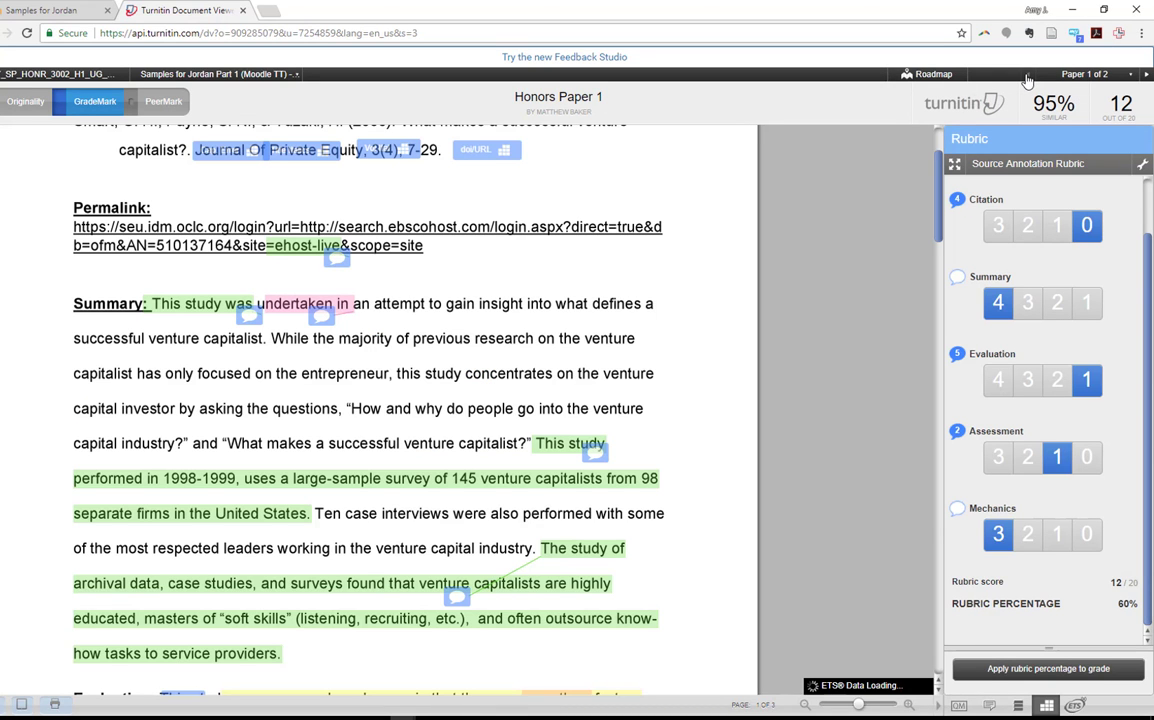